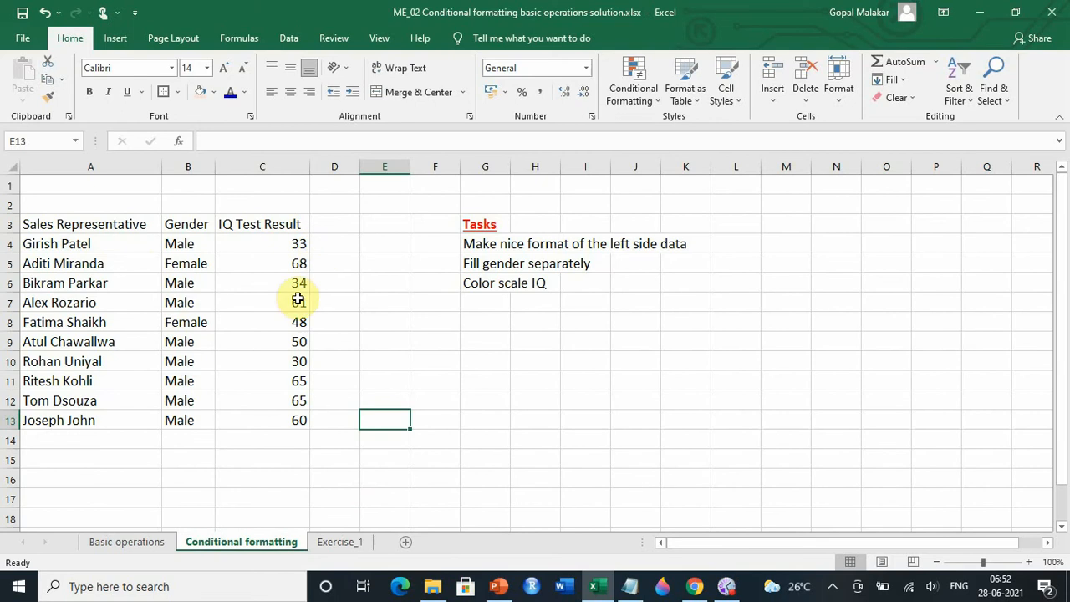
# Examine the Sales Representative, Gender and IQ Test Result columns and the Tasks list on the Conditional formatting sheet
pyautogui.click(88, 224)
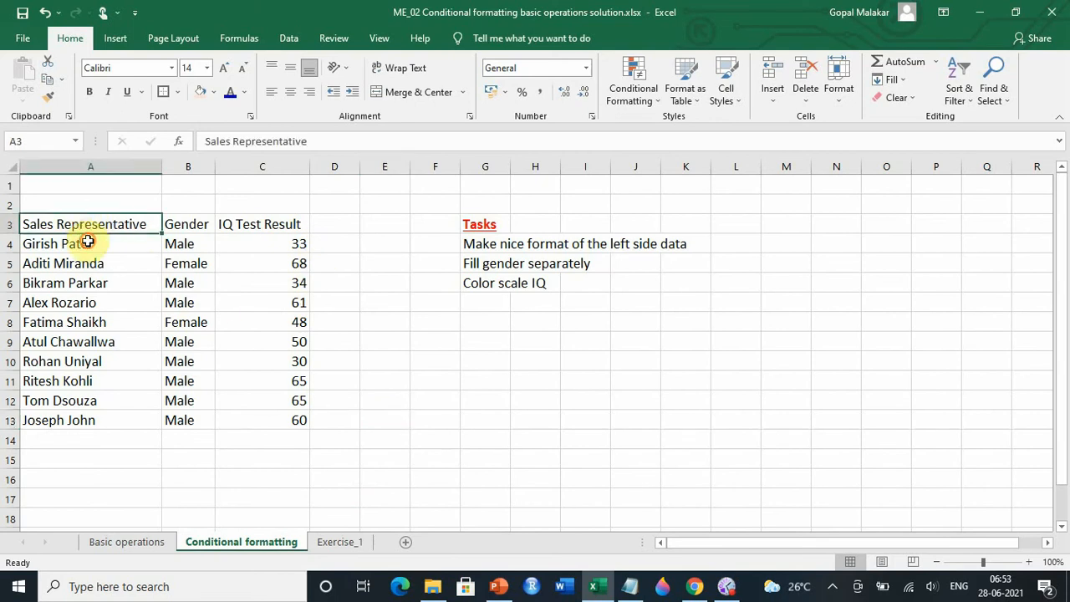
pyautogui.moveTo(84, 244); pyautogui.dragTo(101, 417)
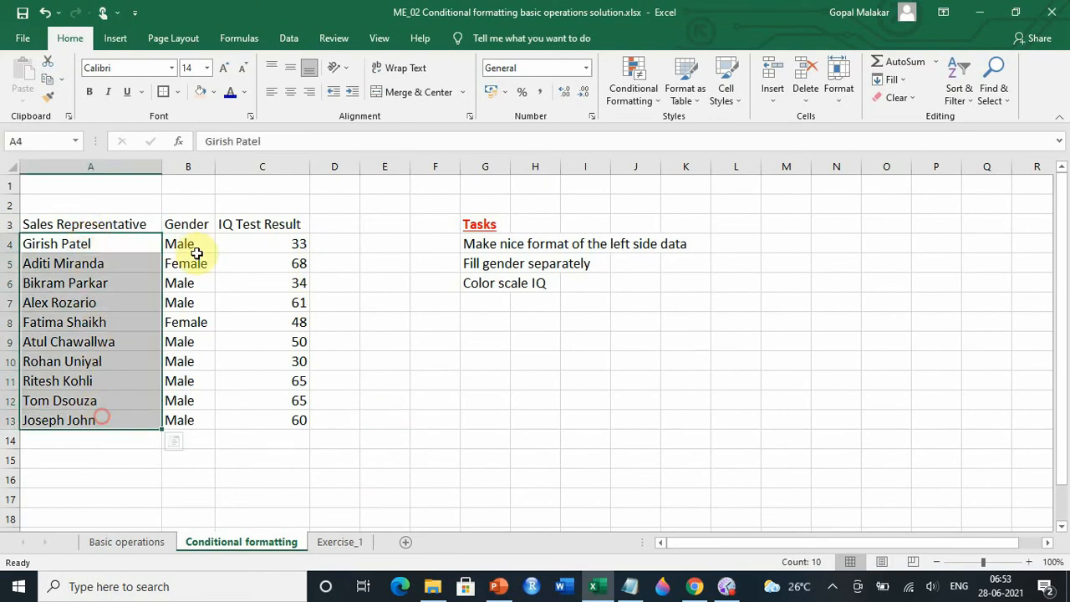
pyautogui.click(198, 223)
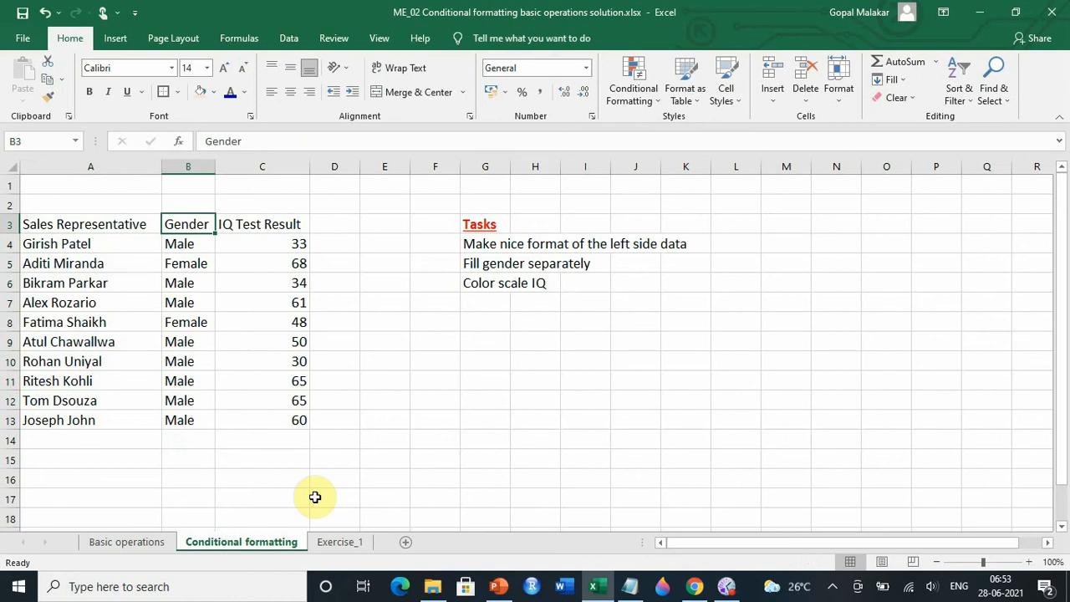
pyautogui.click(263, 227)
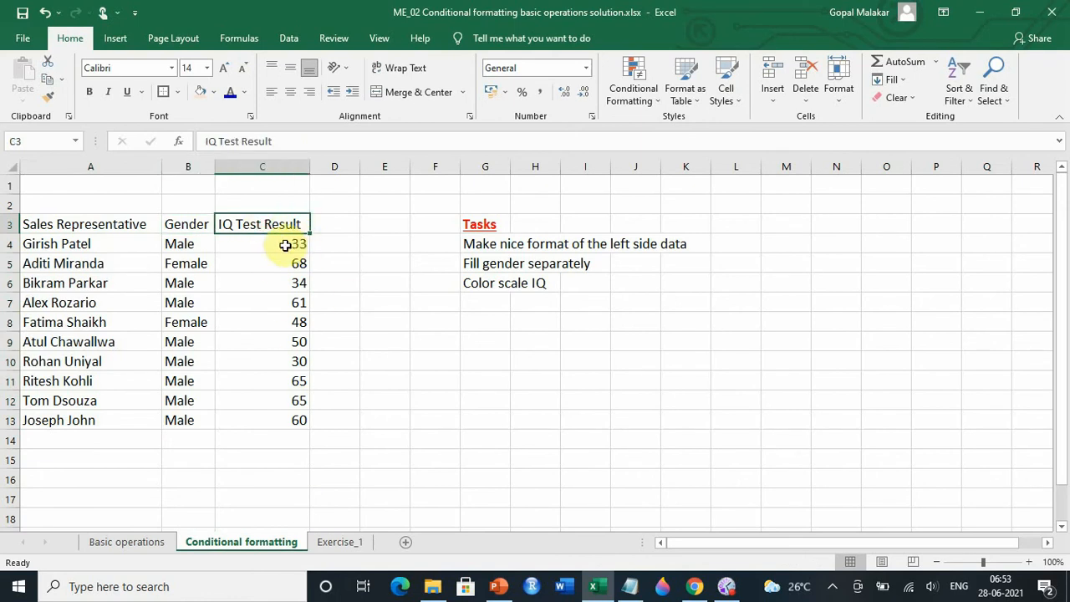
pyautogui.moveTo(284, 243); pyautogui.dragTo(284, 417)
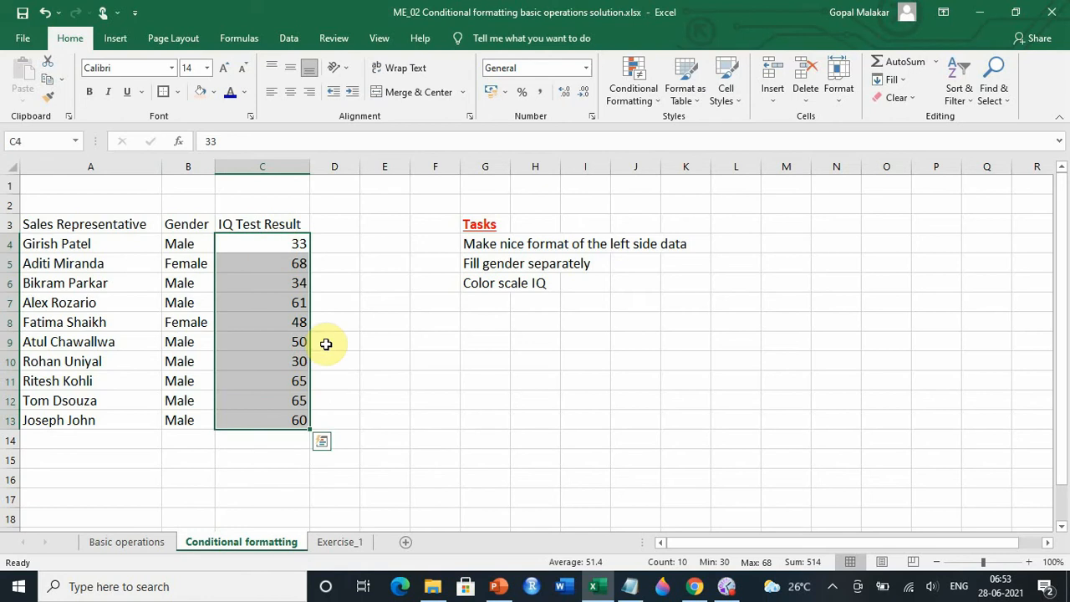
pyautogui.click(475, 245)
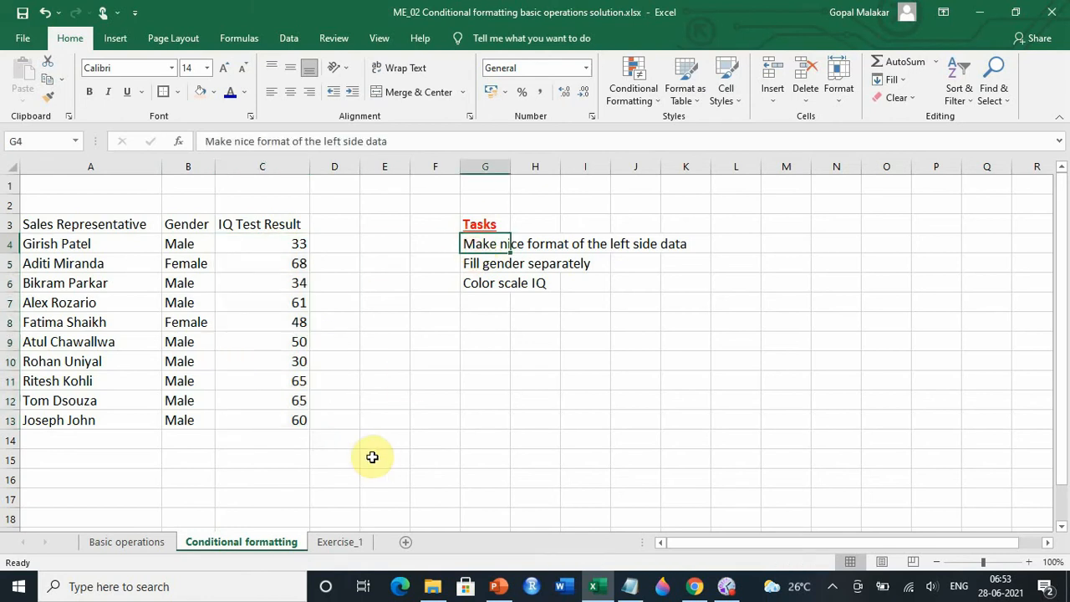
pyautogui.click(506, 269)
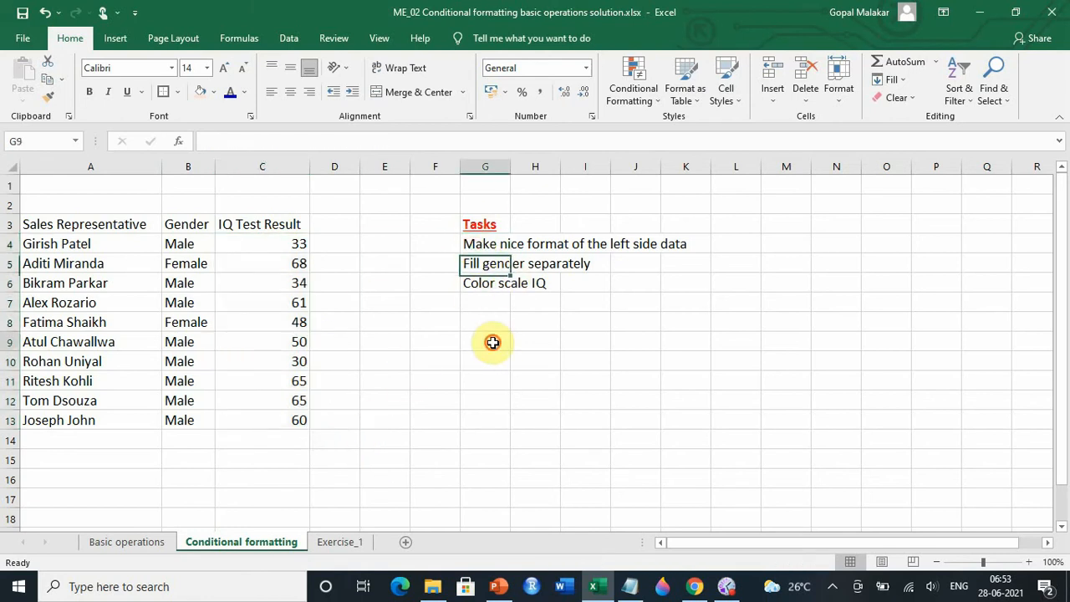
pyautogui.click(493, 342)
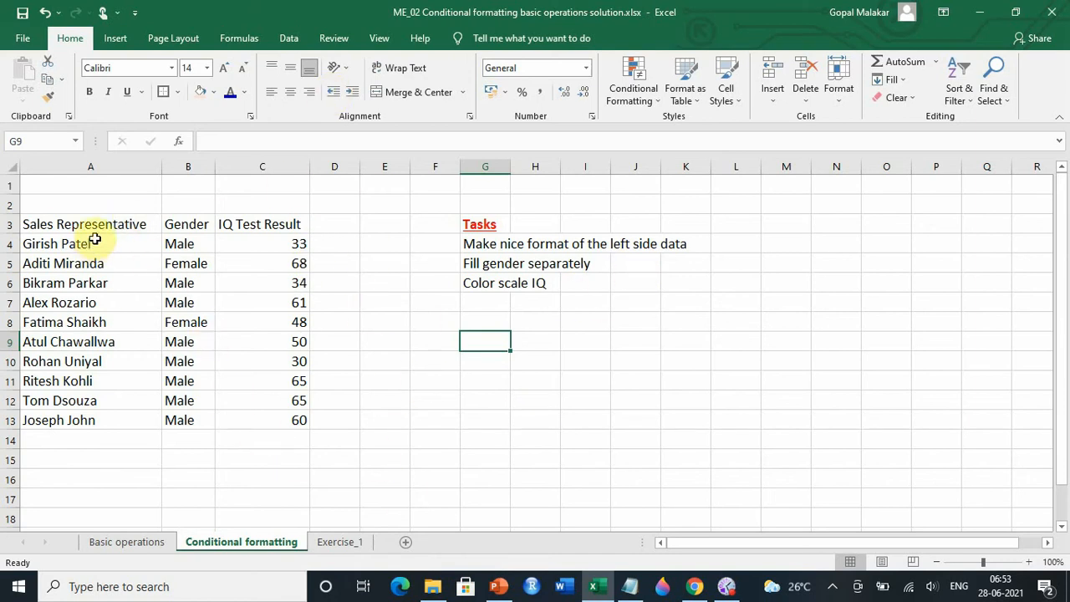
# Hide the gridlines on the Conditional formatting sheet
pyautogui.click(378, 39)
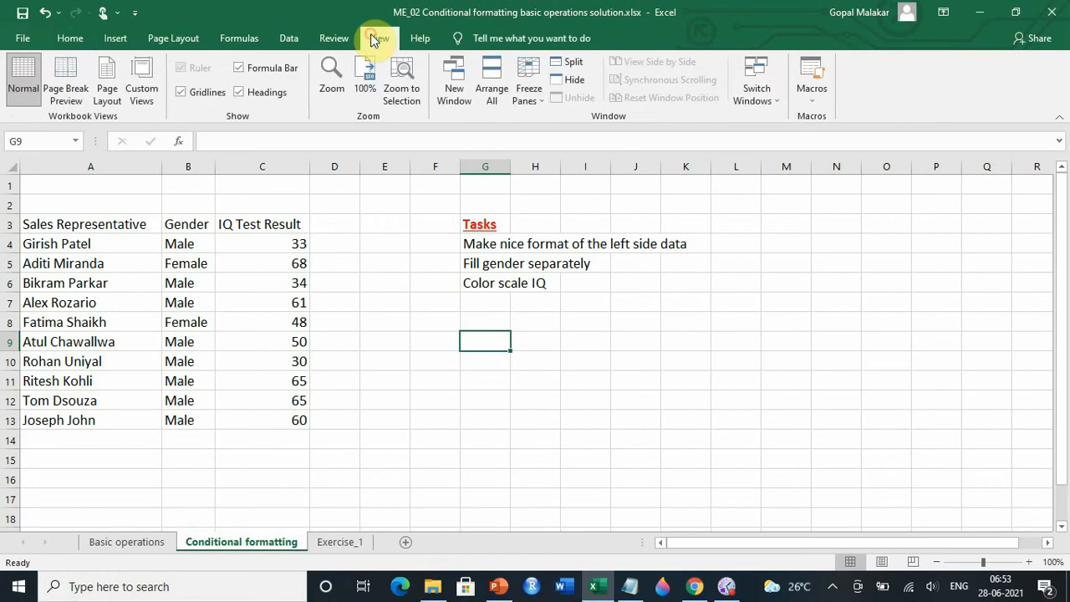
pyautogui.click(182, 93)
pyautogui.click(623, 381)
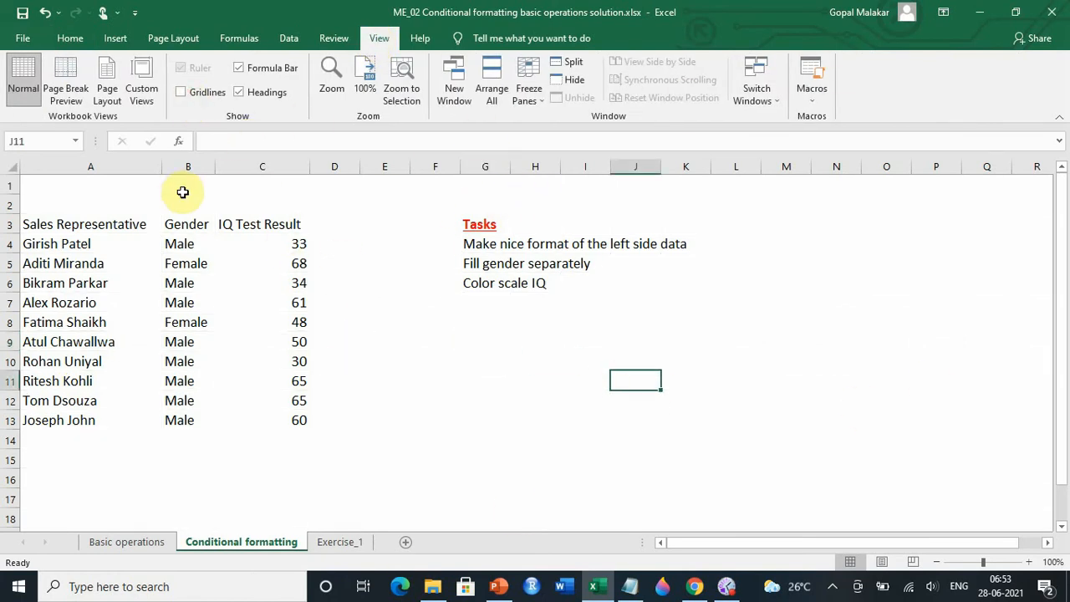
# Apply All Borders to the whole data table in A3:C13
pyautogui.moveTo(67, 228); pyautogui.dragTo(268, 418)
pyautogui.click(72, 40)
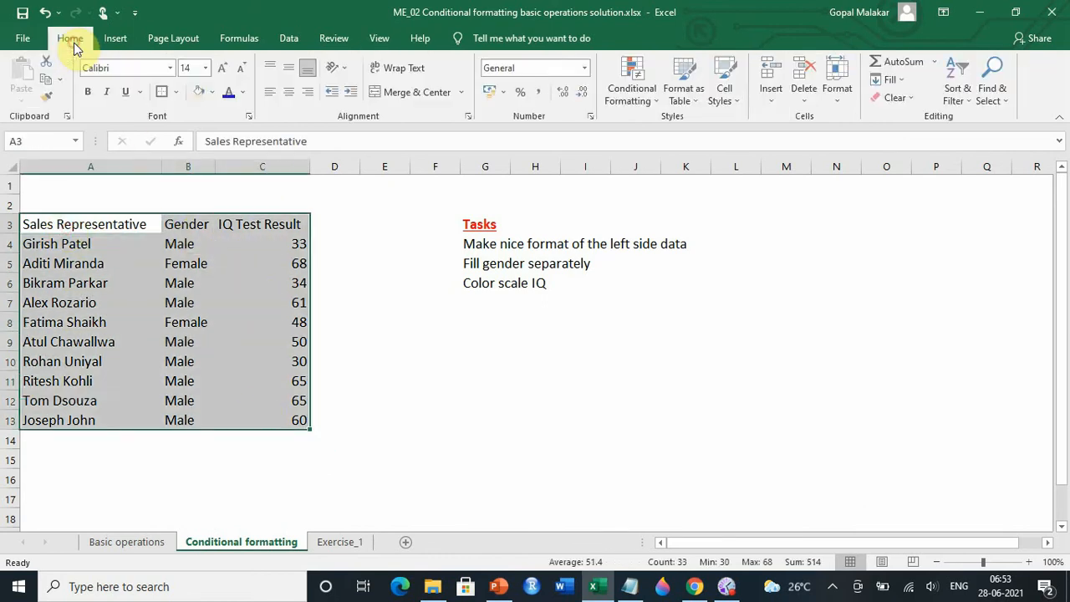
pyautogui.click(179, 92)
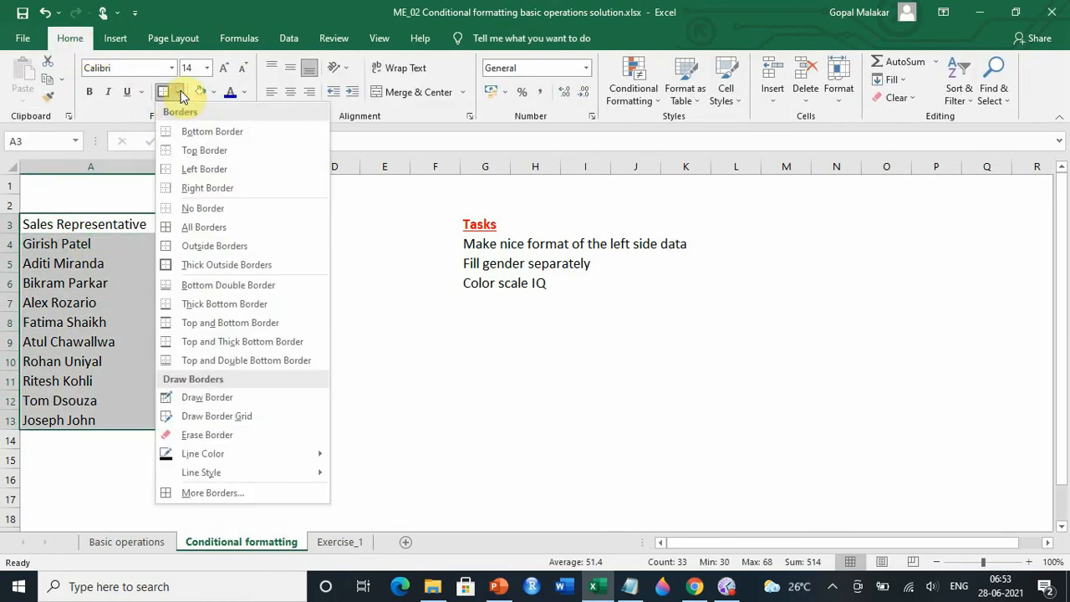
pyautogui.click(203, 227)
pyautogui.click(331, 362)
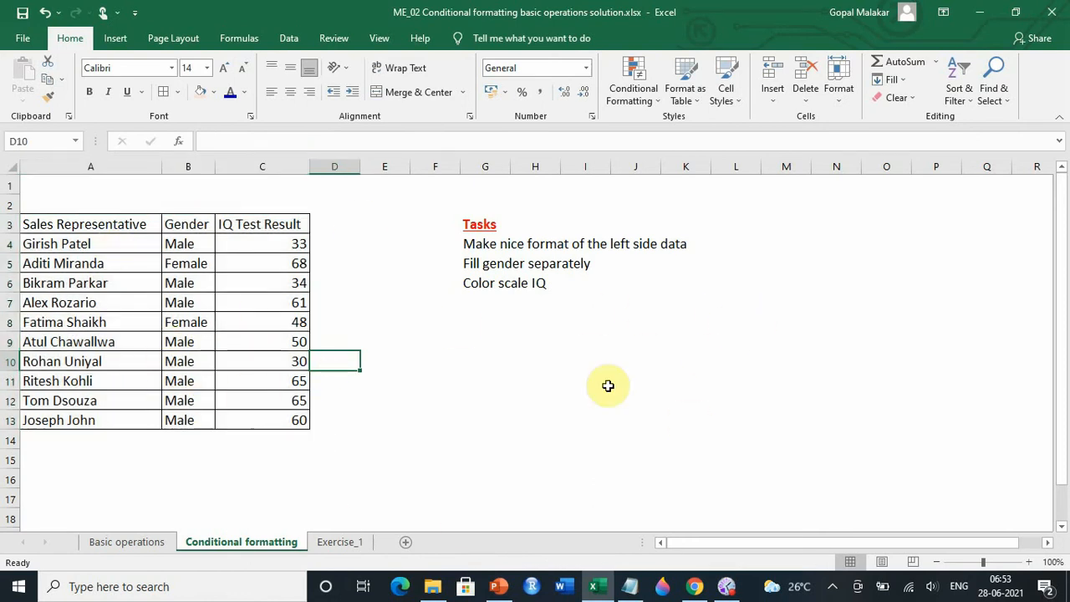
# Format the header row A3:C3 with a light gold fill and bold red text
pyautogui.moveTo(92, 221); pyautogui.dragTo(246, 223)
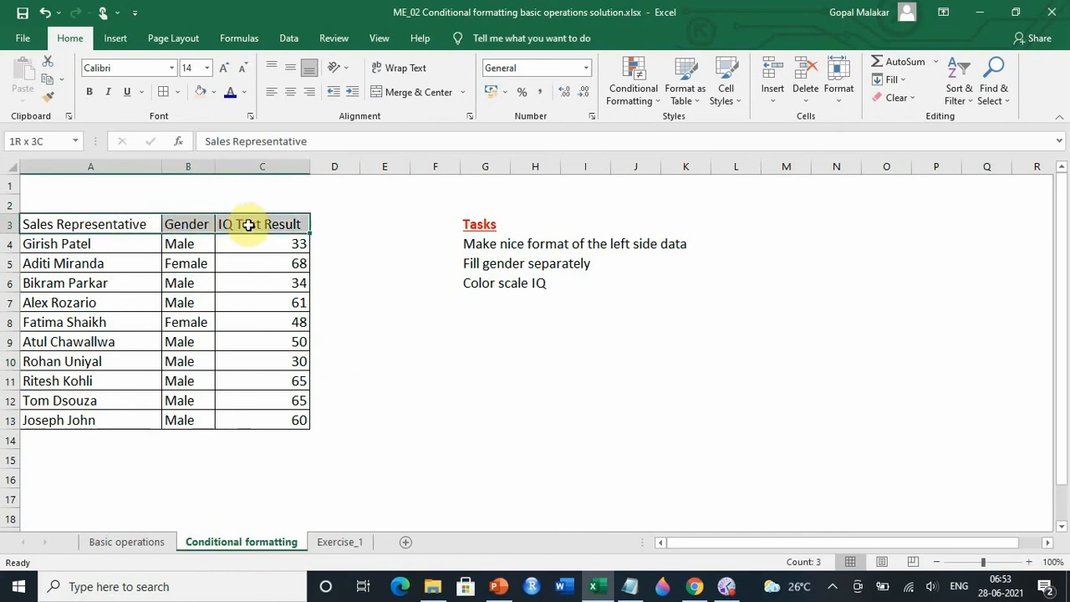
pyautogui.click(214, 90)
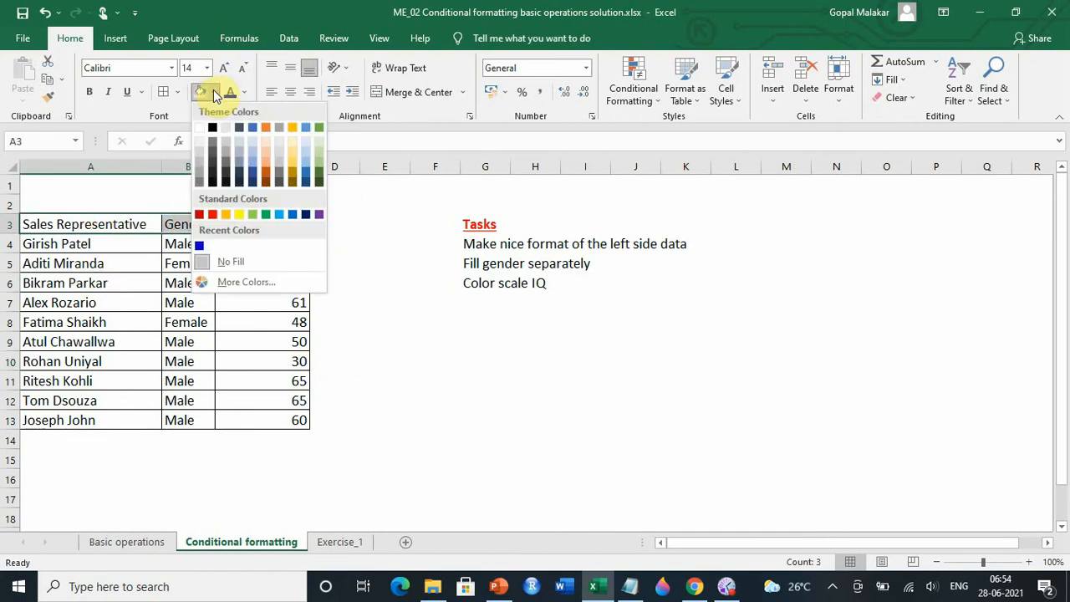
pyautogui.click(292, 148)
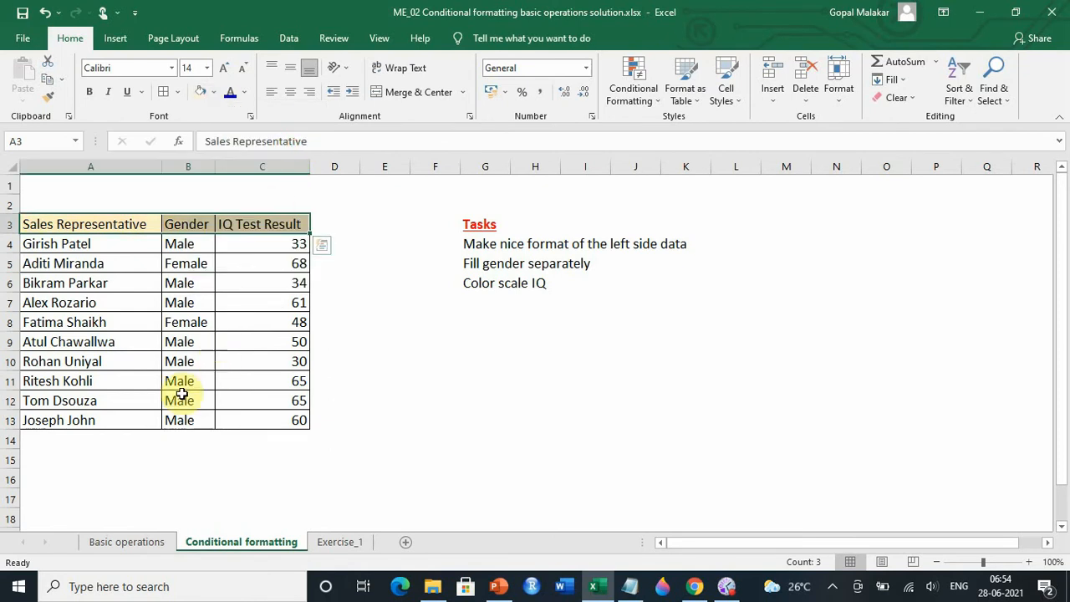
pyautogui.click(244, 92)
pyautogui.click(244, 234)
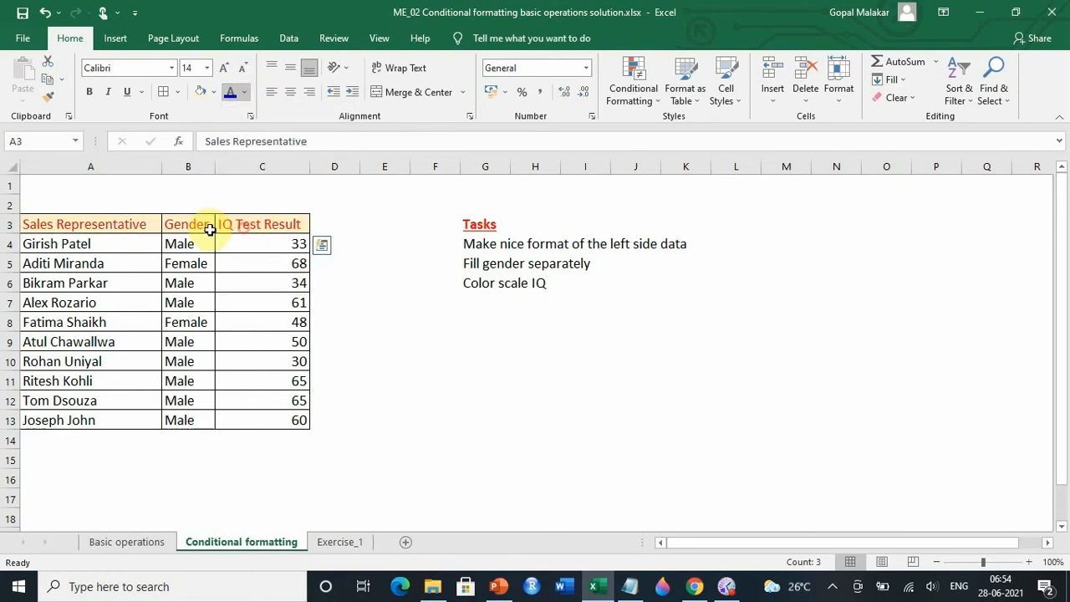
pyautogui.click(90, 92)
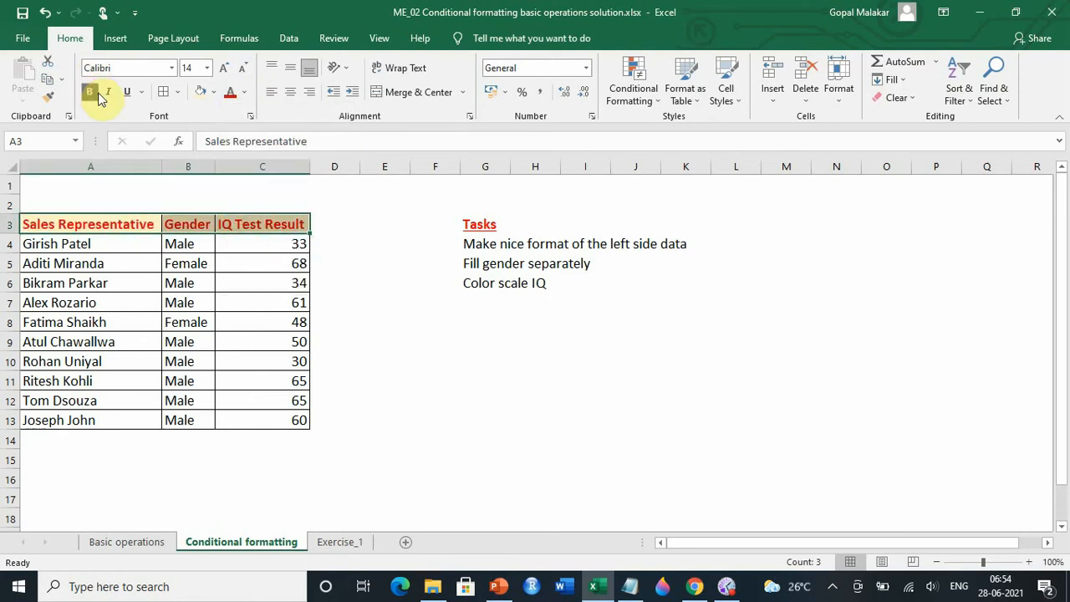
pyautogui.click(167, 455)
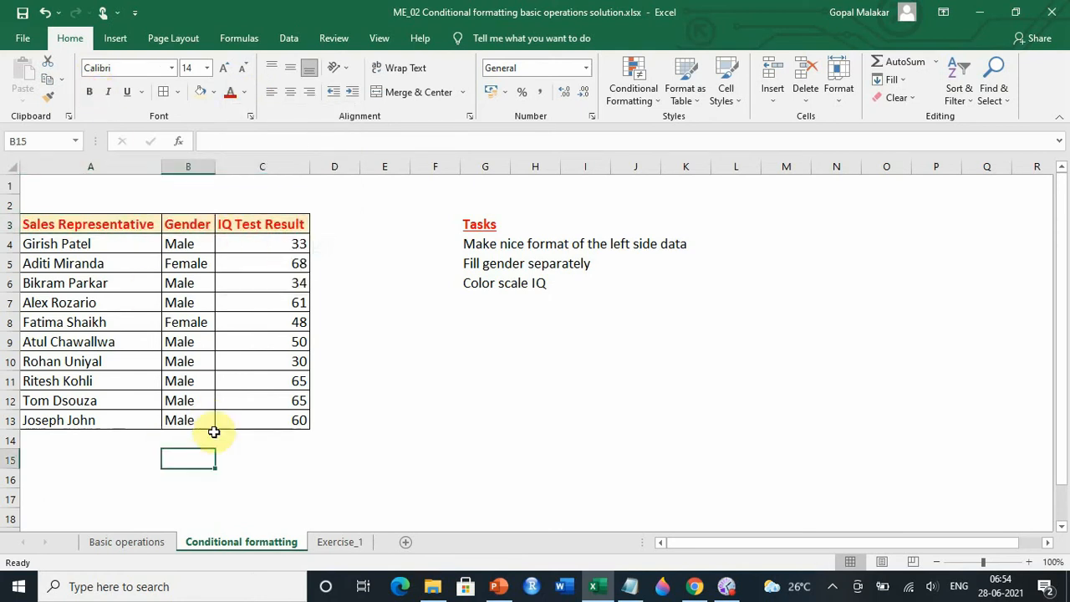
# AutoFit the widths of columns A to C
pyautogui.moveTo(138, 165); pyautogui.dragTo(251, 167)
pyautogui.doubleClick(163, 170)
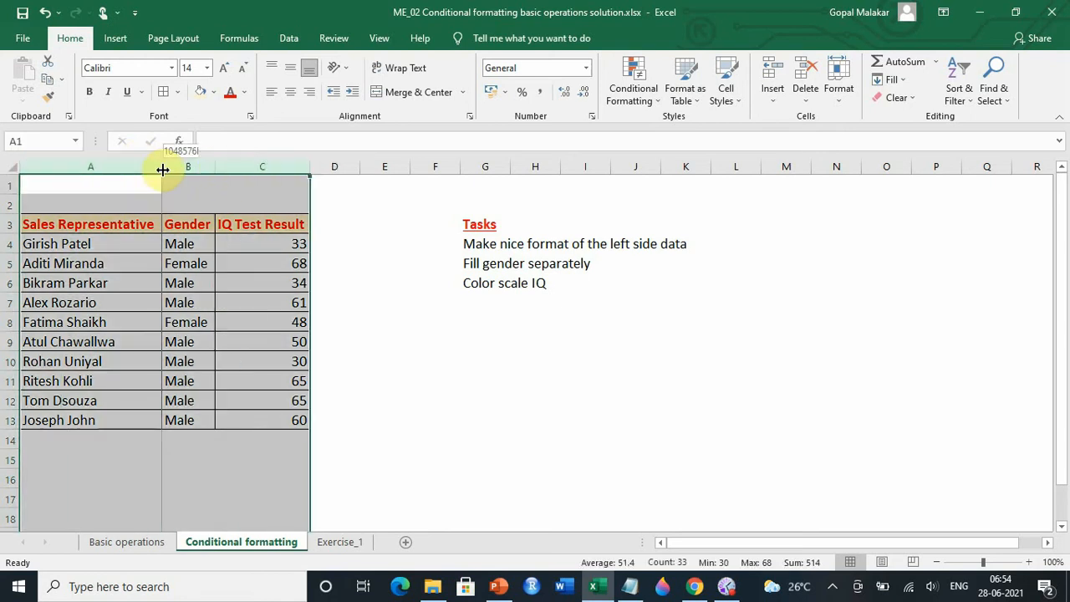
pyautogui.click(150, 185)
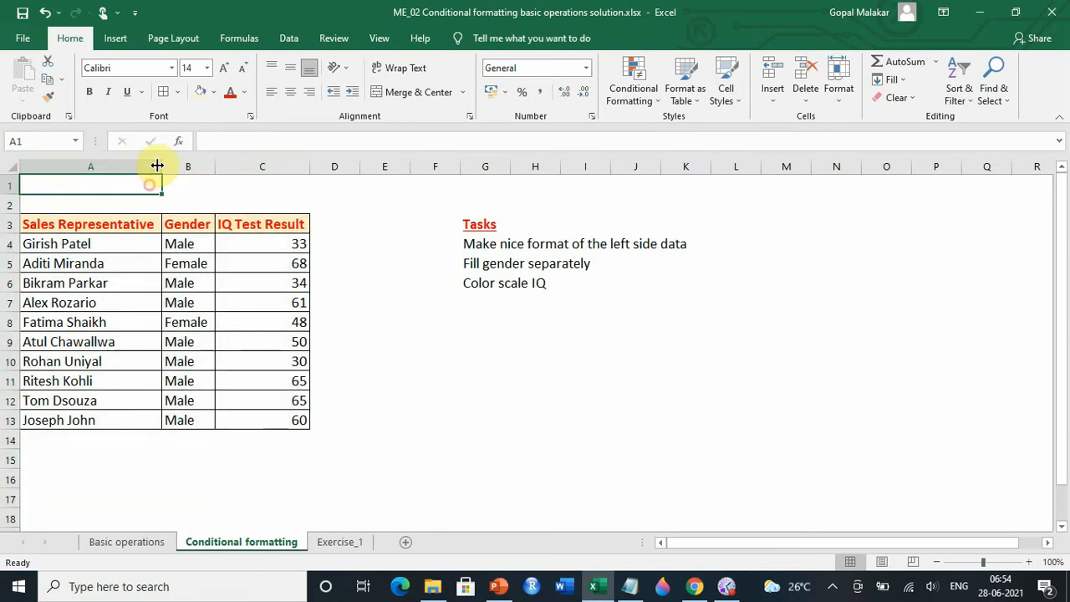
# Narrow columns A and C below the width of their header text
pyautogui.moveTo(162, 167); pyautogui.dragTo(126, 168)
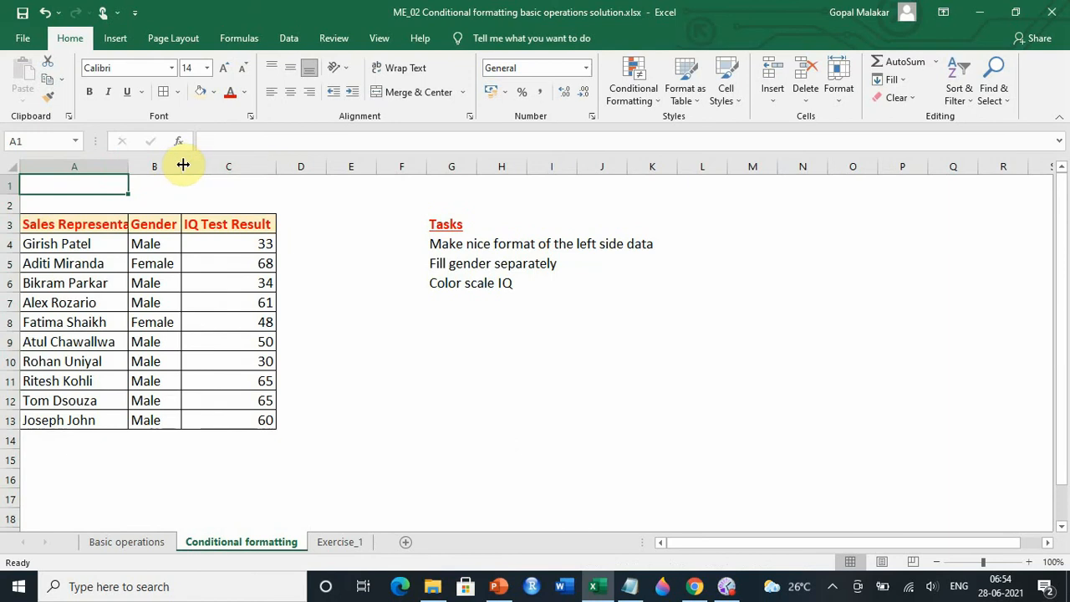
pyautogui.moveTo(275, 168); pyautogui.dragTo(224, 179)
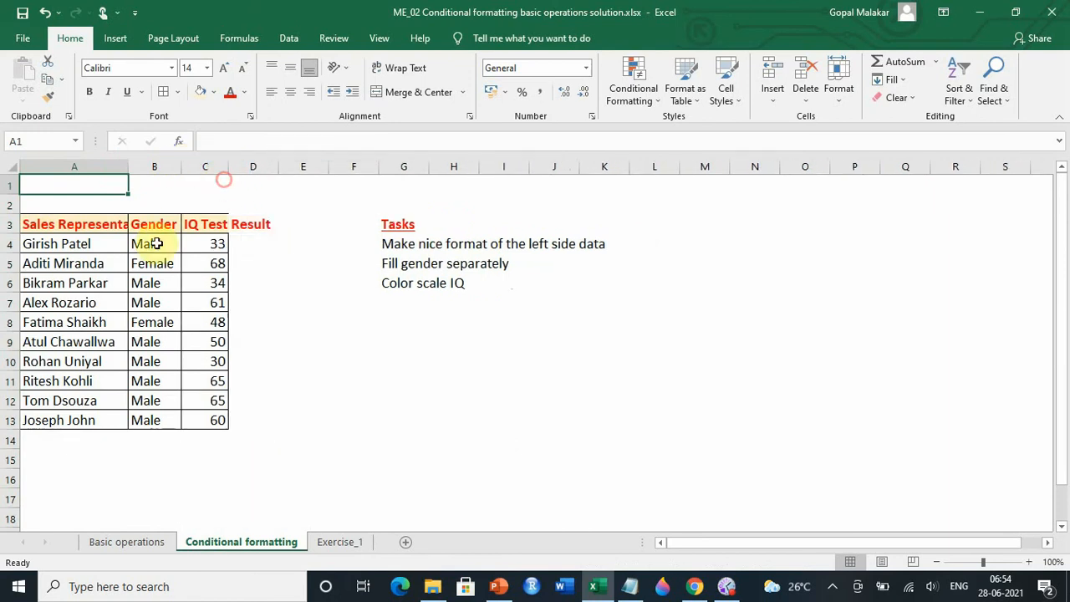
pyautogui.click(174, 465)
# Readjust columns A to C together so their widths fit the contents again
pyautogui.moveTo(94, 166); pyautogui.dragTo(208, 172)
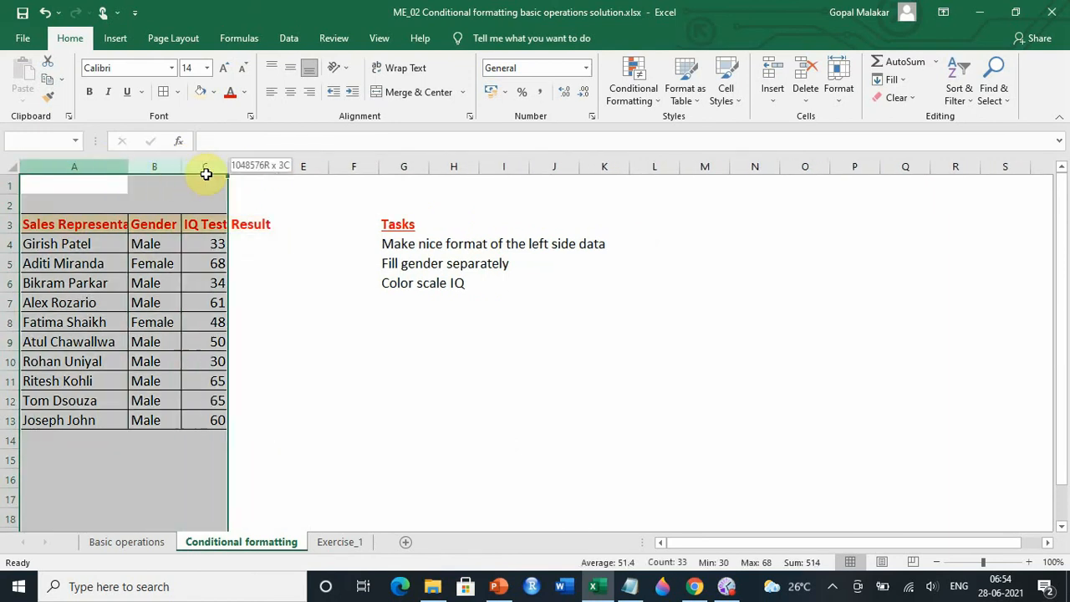
pyautogui.doubleClick(128, 167)
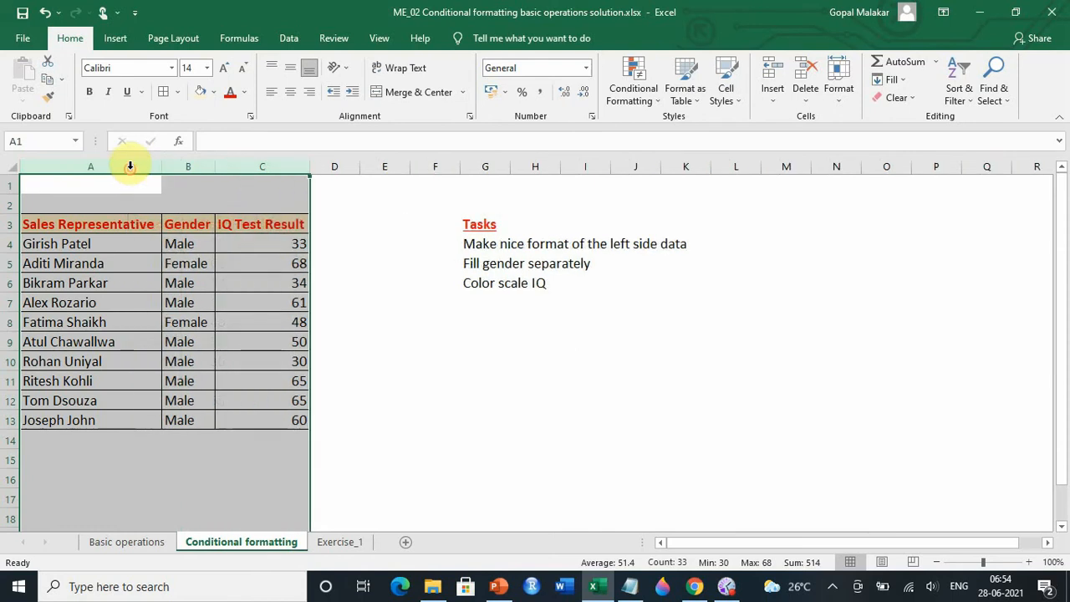
pyautogui.click(138, 440)
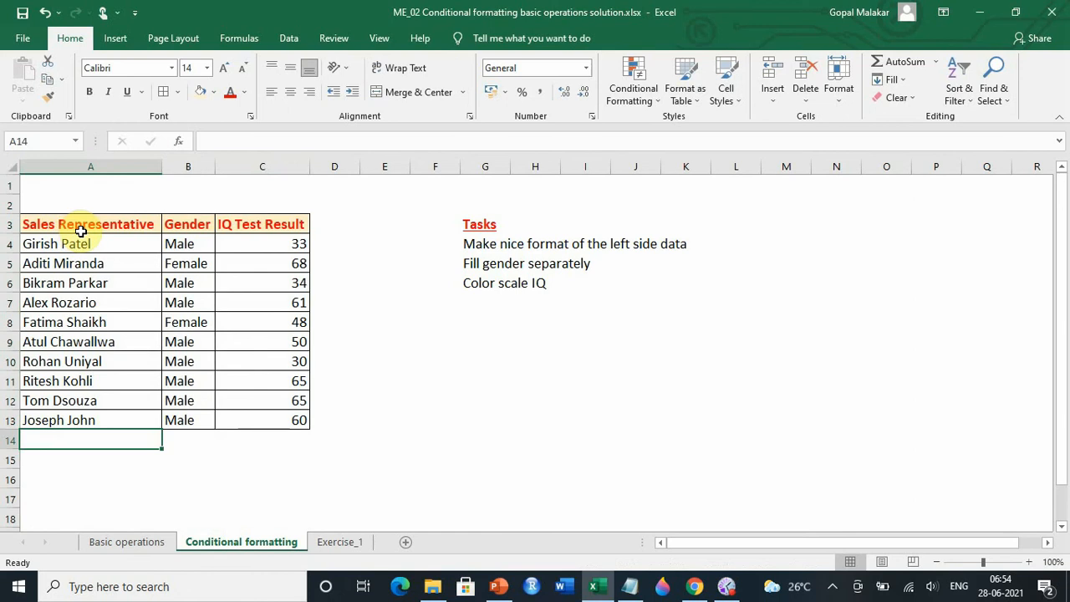
# Apply Thick Outside Borders around the header row A3:C3
pyautogui.moveTo(90, 227); pyautogui.dragTo(267, 224)
pyautogui.click(177, 93)
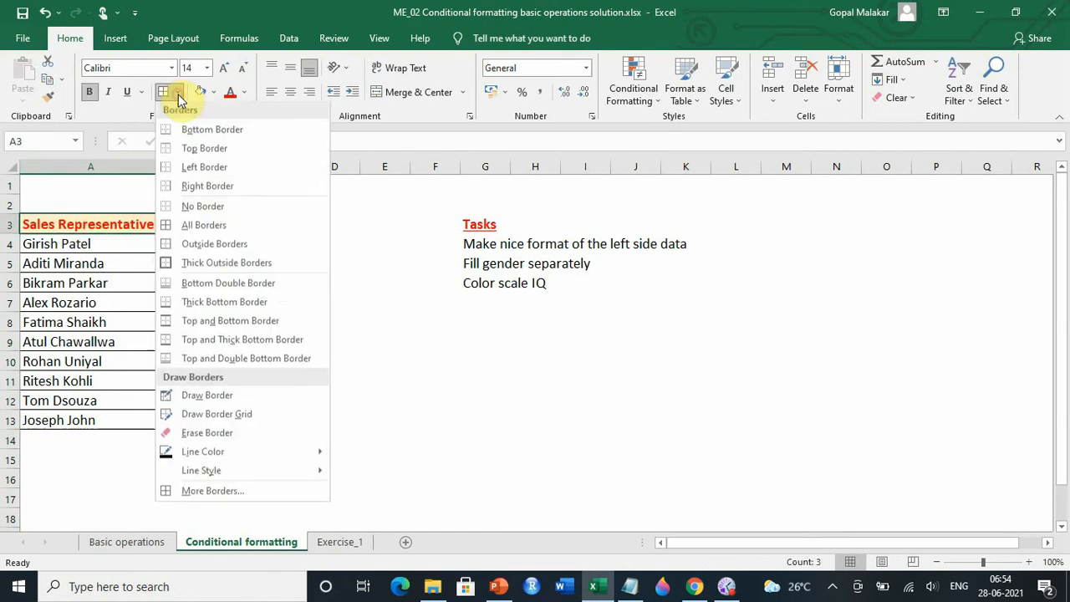
pyautogui.click(212, 265)
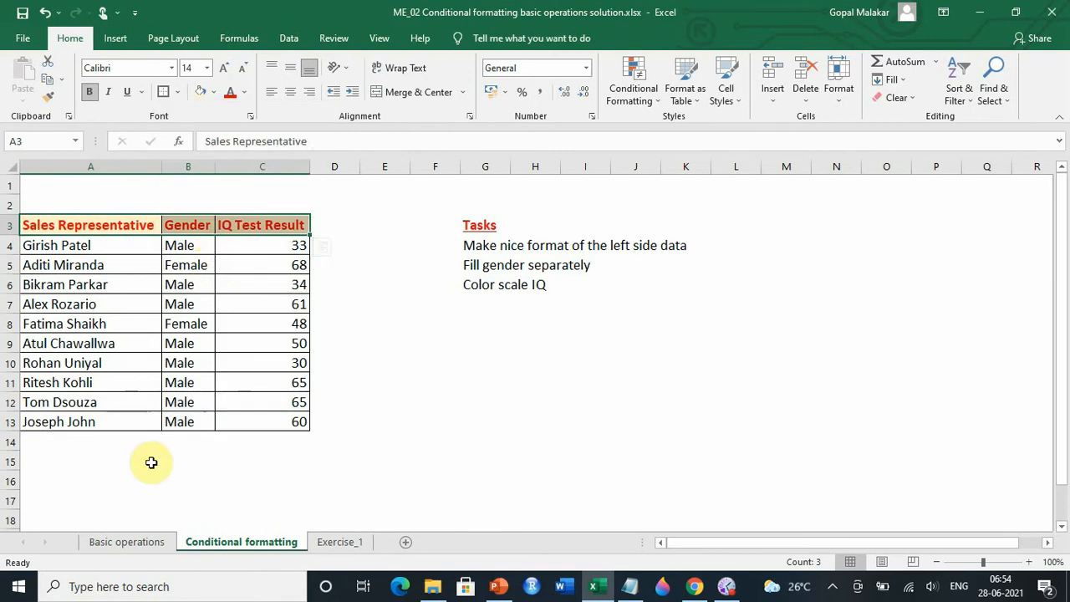
pyautogui.click(151, 461)
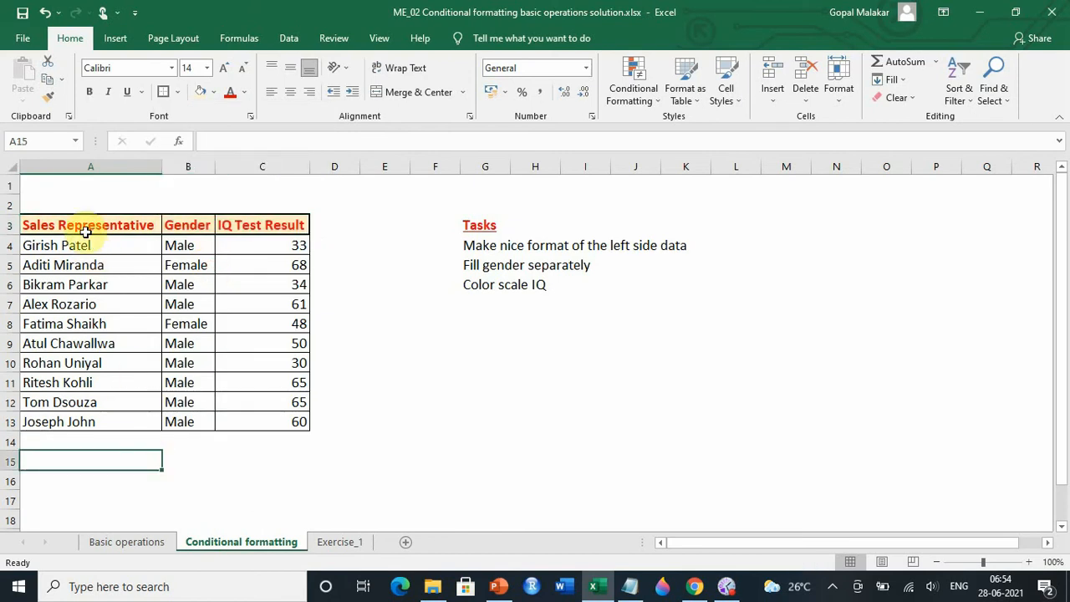
# Apply Thick Outside Borders around the data rows A4:C13 and save the workbook
pyautogui.moveTo(89, 246); pyautogui.dragTo(267, 417)
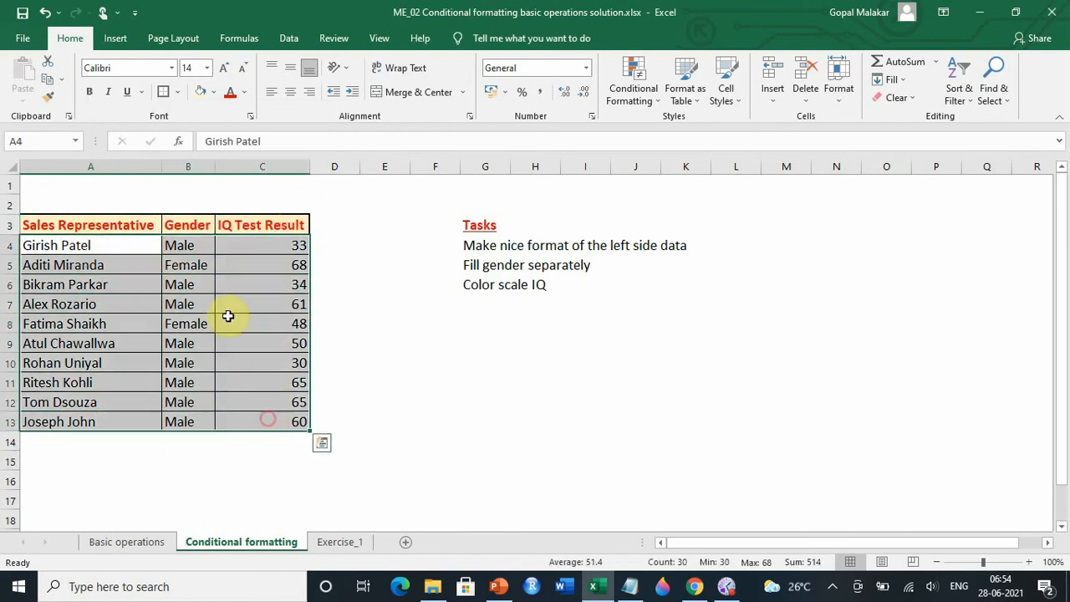
pyautogui.click(164, 95)
pyautogui.click(368, 368)
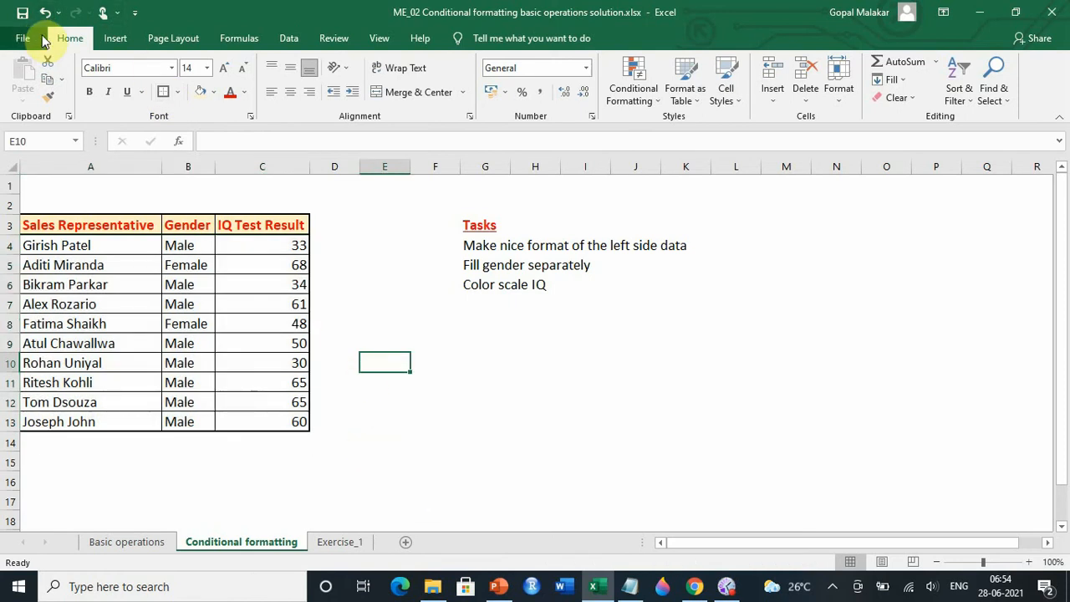
pyautogui.click(23, 14)
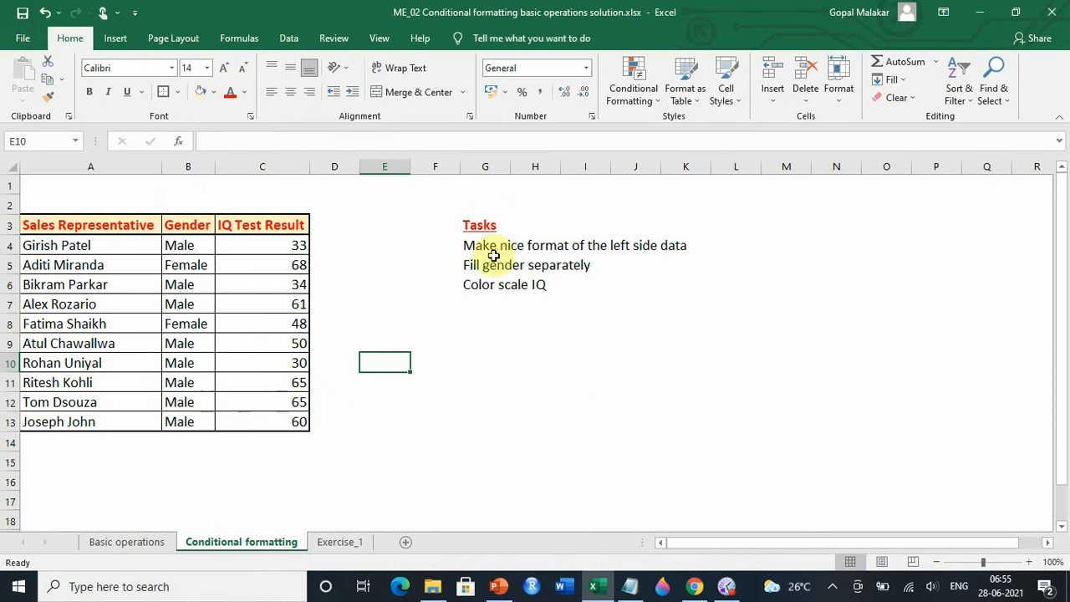
pyautogui.click(470, 245)
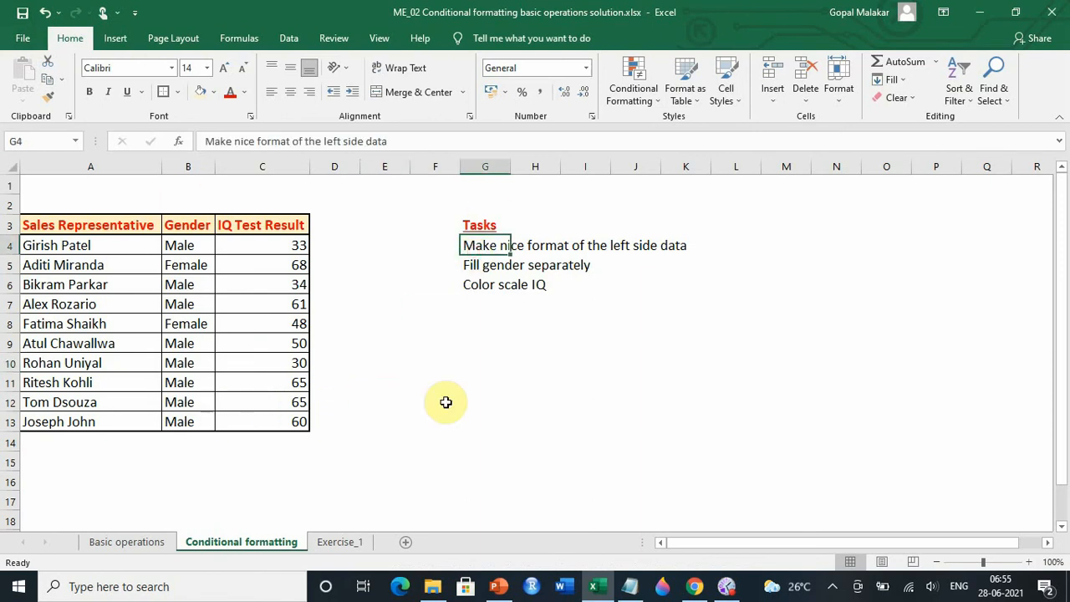
pyautogui.click(490, 270)
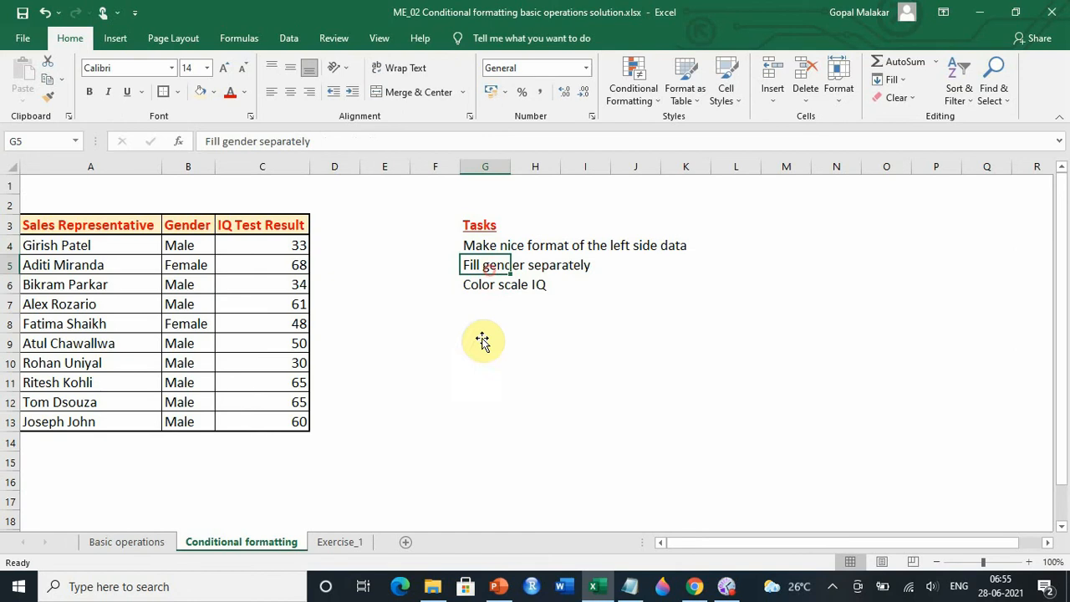
pyautogui.click(473, 387)
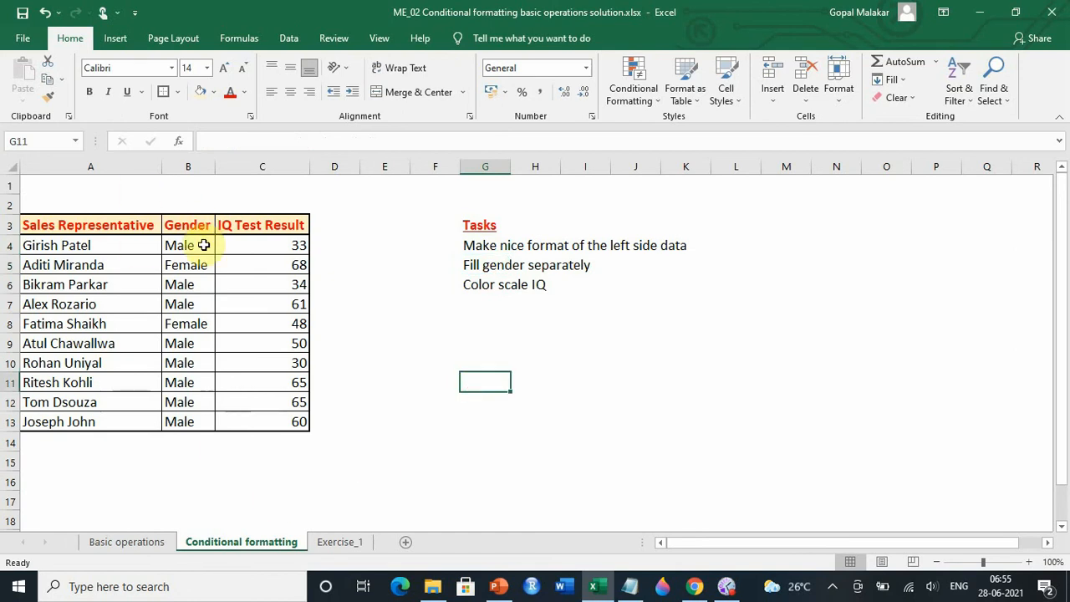
# Start an Equal To highlight rule for the gender cells B4:B13
pyautogui.moveTo(201, 245); pyautogui.dragTo(201, 421)
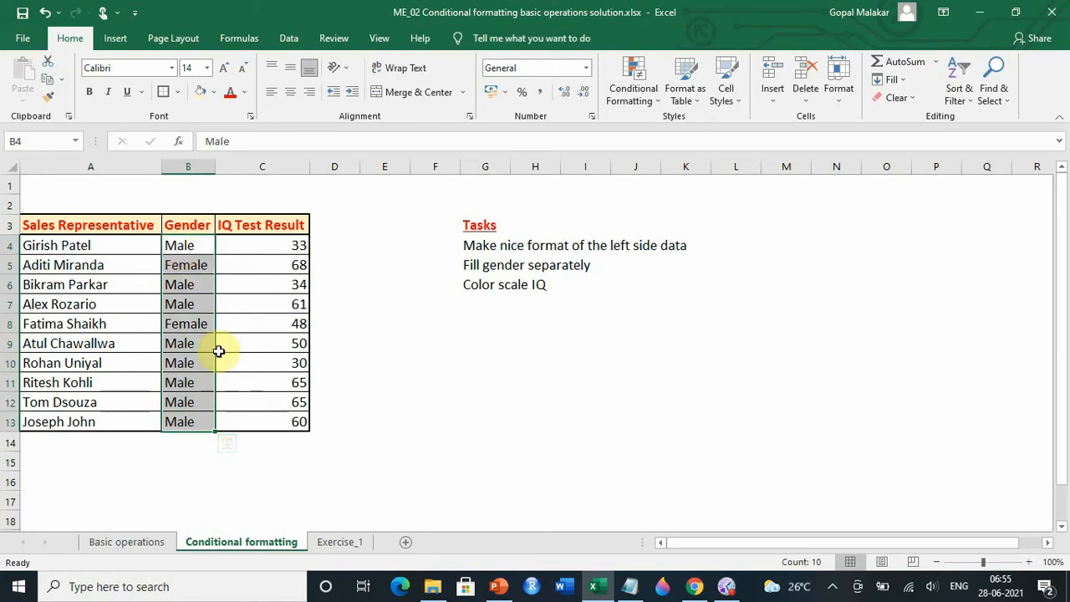
pyautogui.click(423, 304)
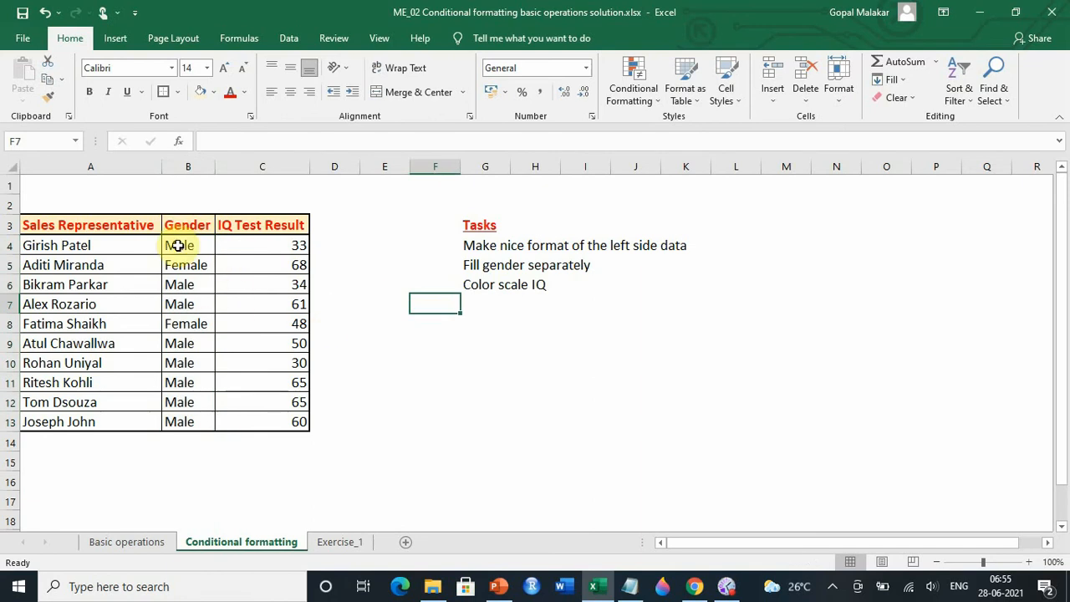
pyautogui.moveTo(178, 244); pyautogui.dragTo(182, 422)
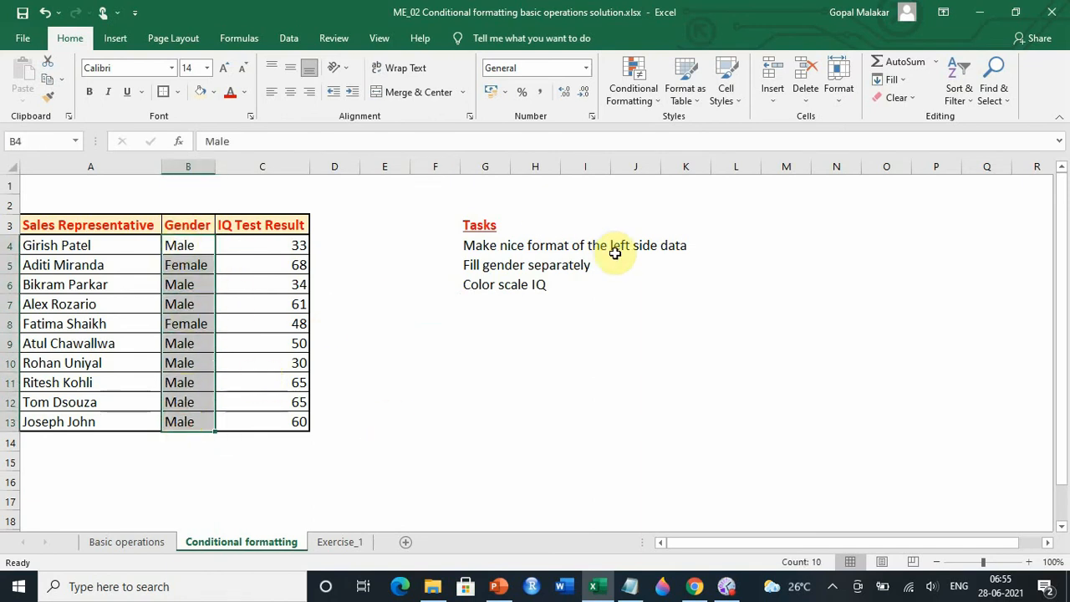
pyautogui.moveTo(190, 246); pyautogui.dragTo(198, 420)
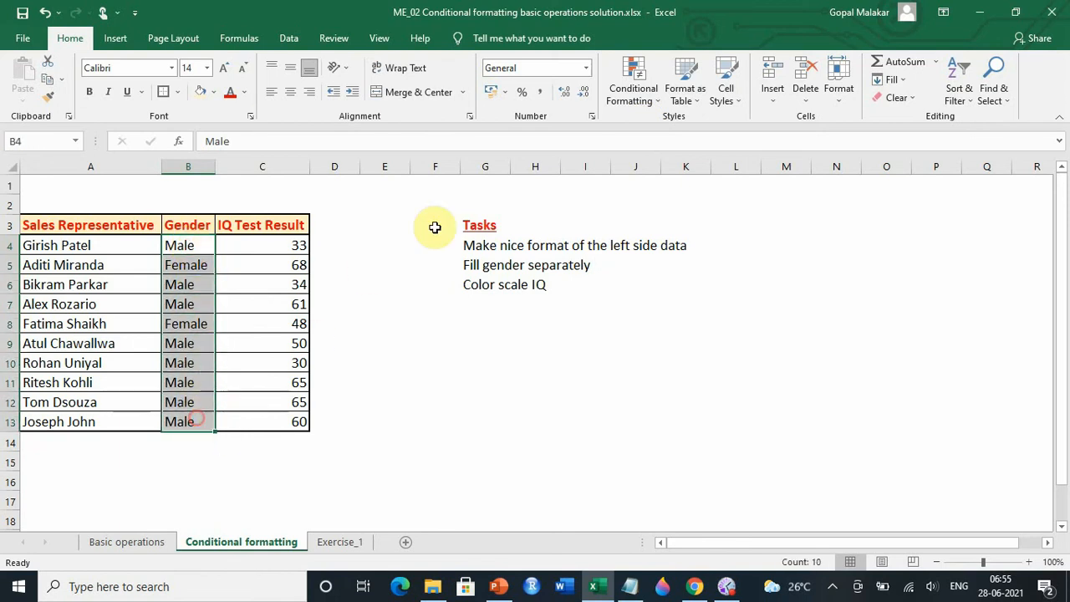
pyautogui.click(633, 94)
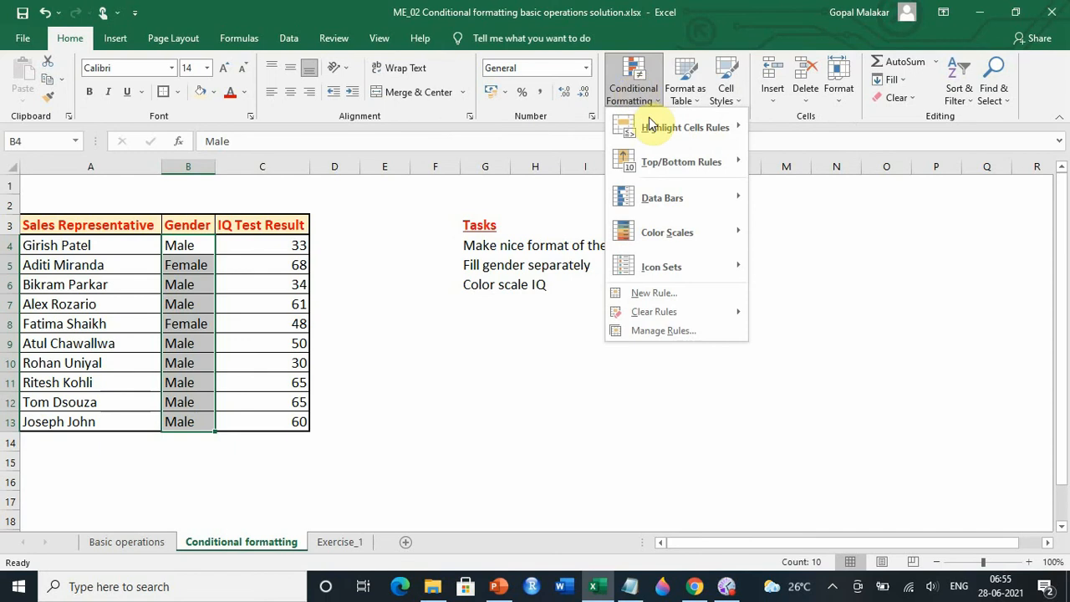
pyautogui.moveTo(661, 134)
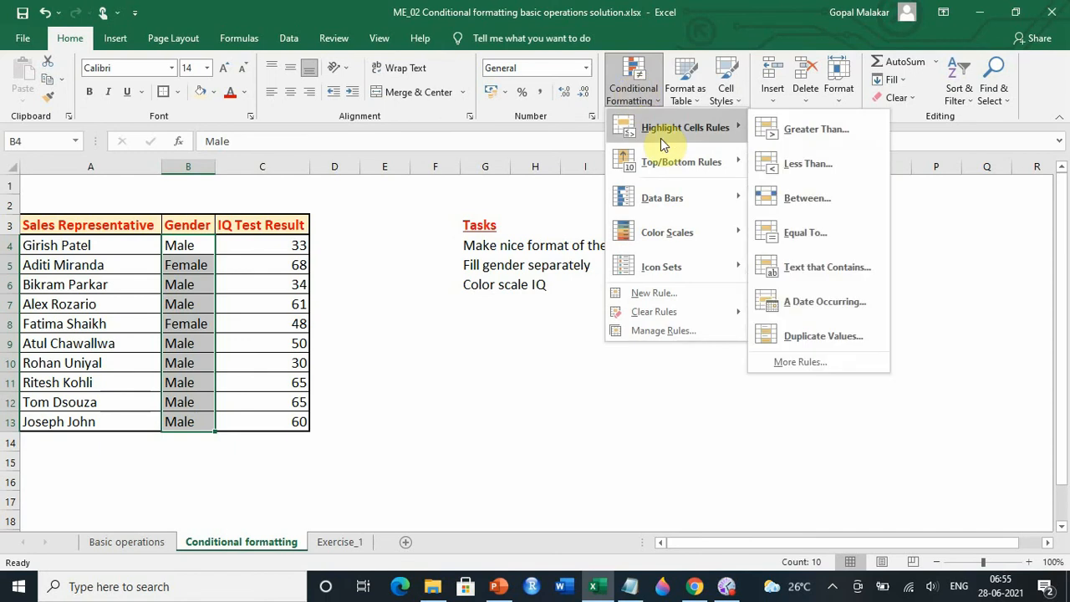
pyautogui.click(832, 231)
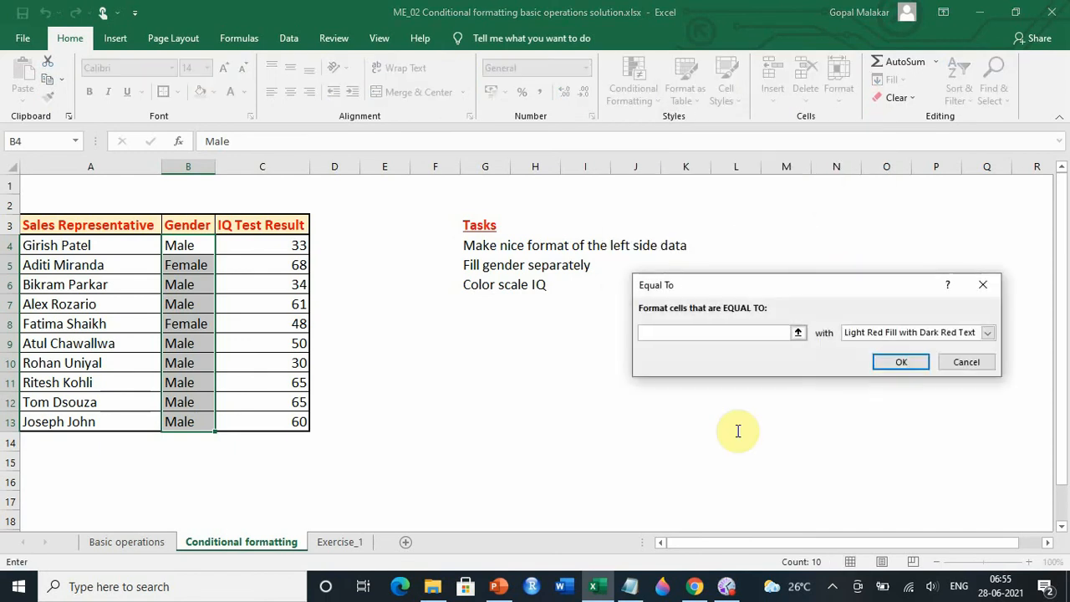
pyautogui.moveTo(852, 283); pyautogui.dragTo(497, 191)
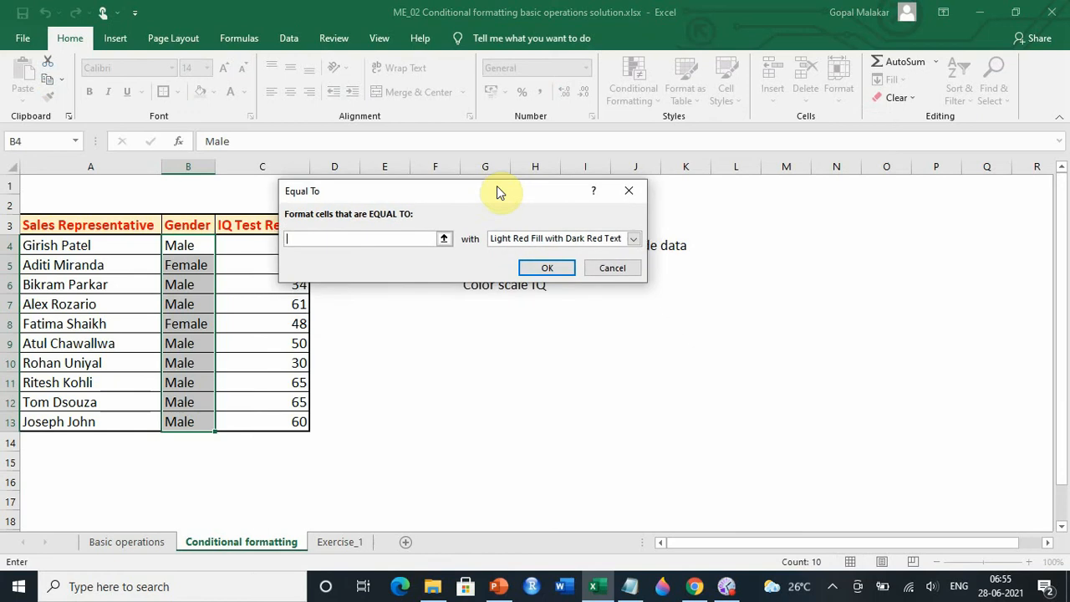
# Give the Equal To rule a custom format with a bright magenta fill chosen from the additional colors
pyautogui.click(633, 239)
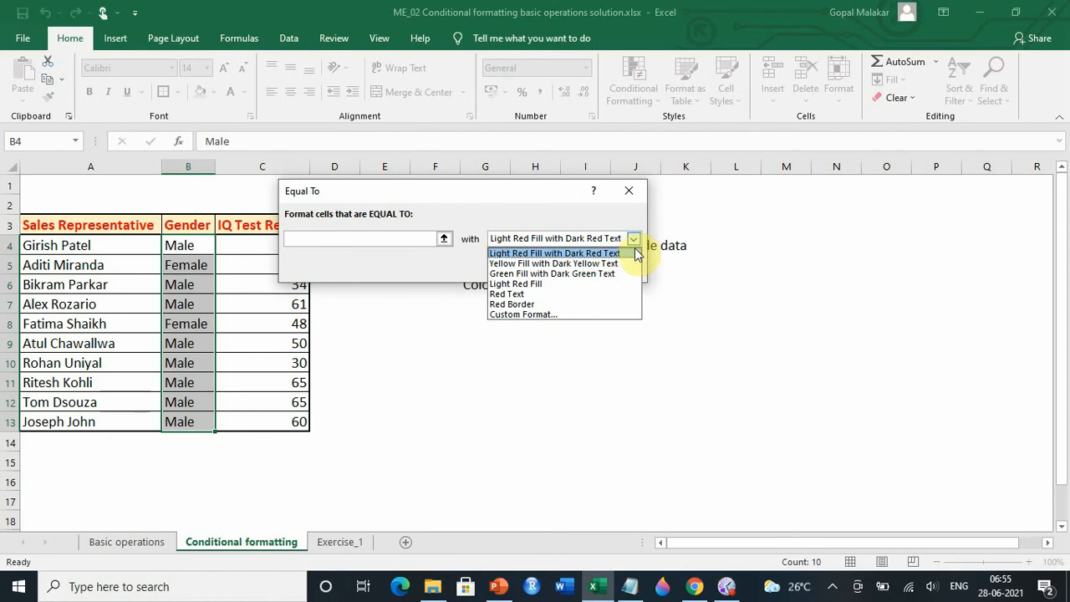
pyautogui.click(560, 314)
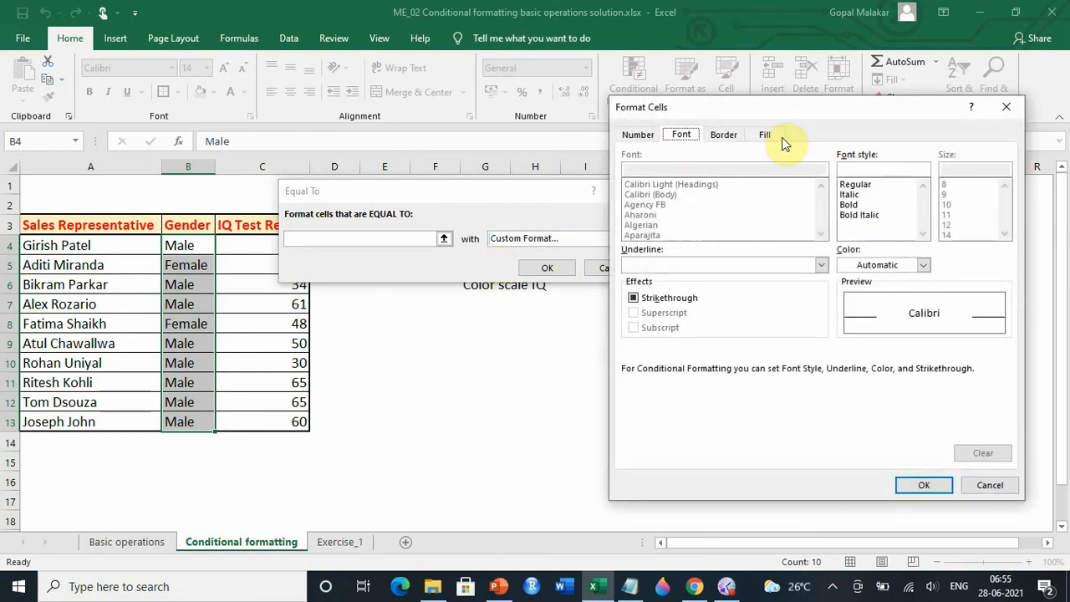
pyautogui.click(766, 135)
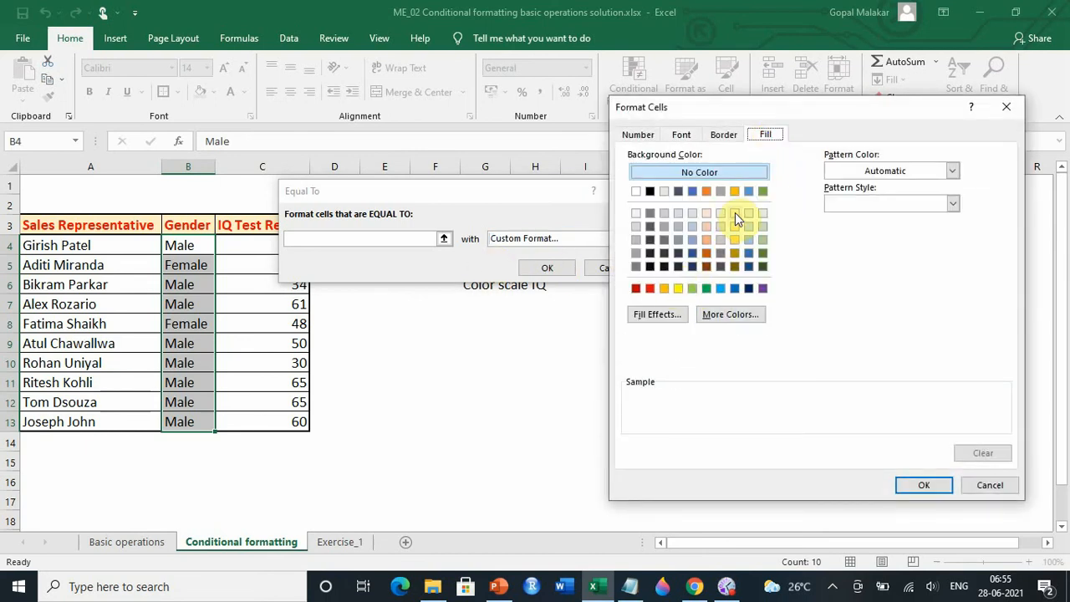
pyautogui.click(728, 315)
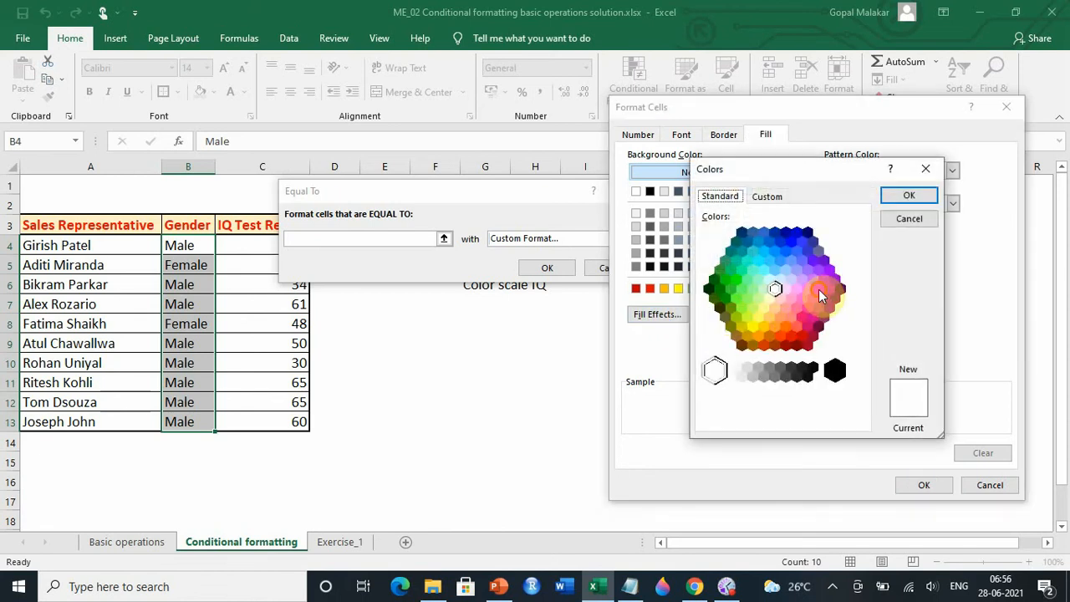
pyautogui.click(820, 294)
pyautogui.click(910, 195)
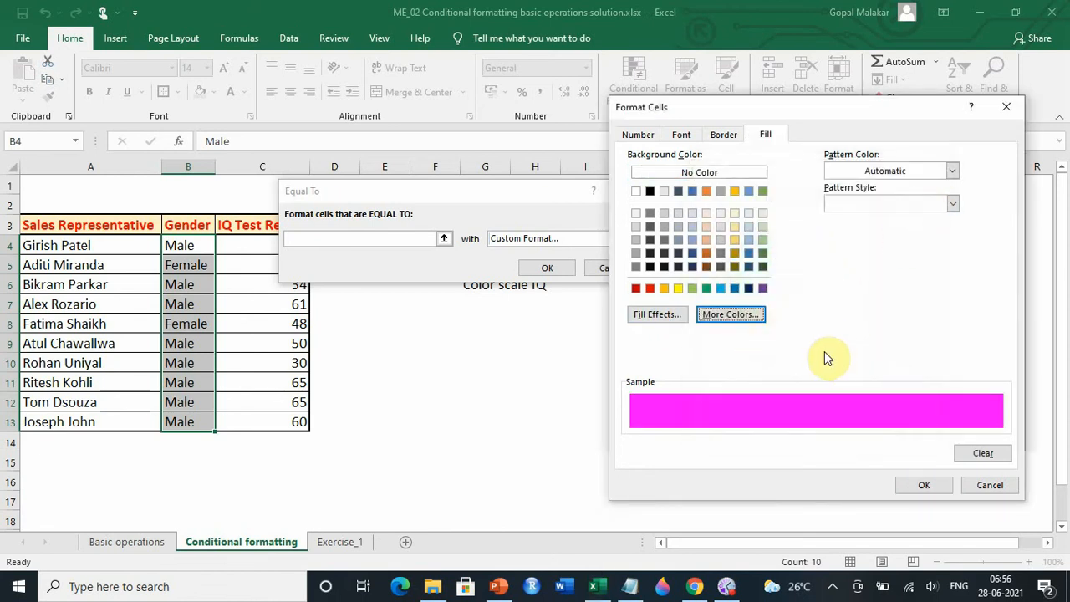
pyautogui.click(929, 485)
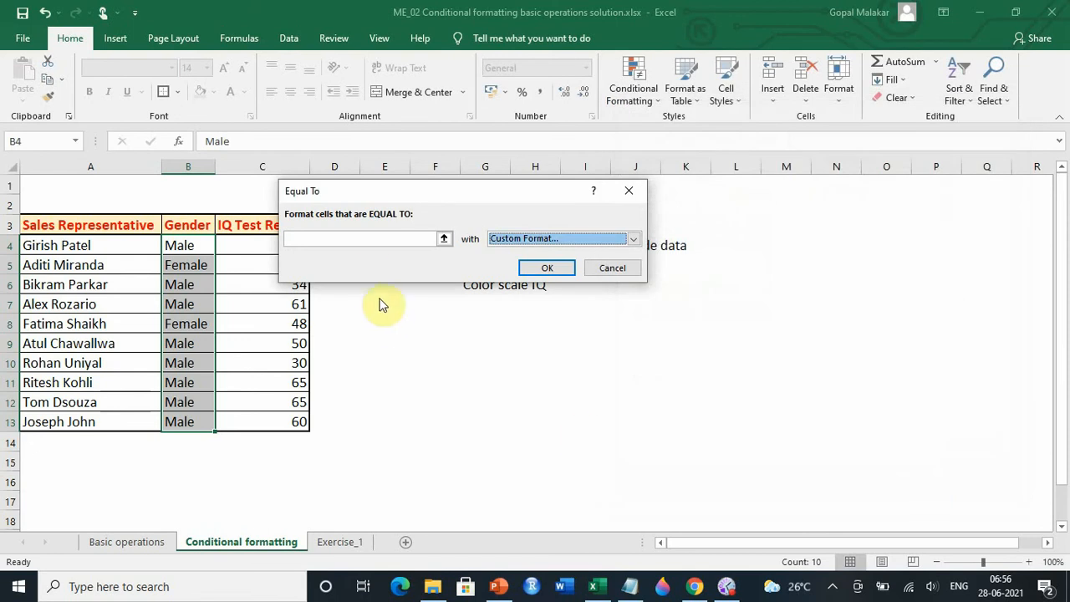
# Set the rule to match cells equal to Female and apply it to the gender column
pyautogui.click(373, 235)
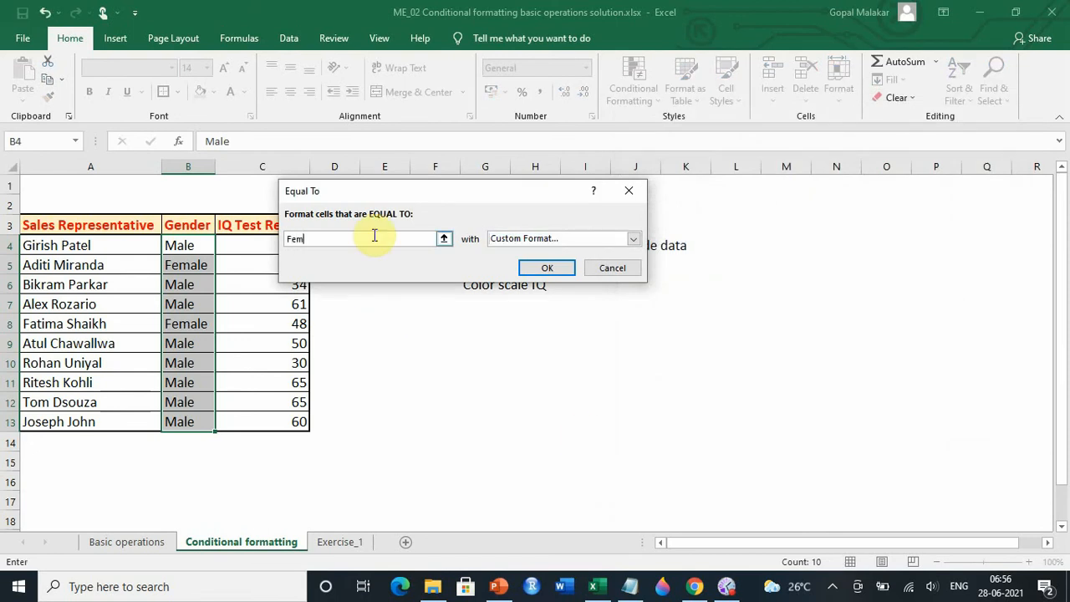
pyautogui.write('Female')
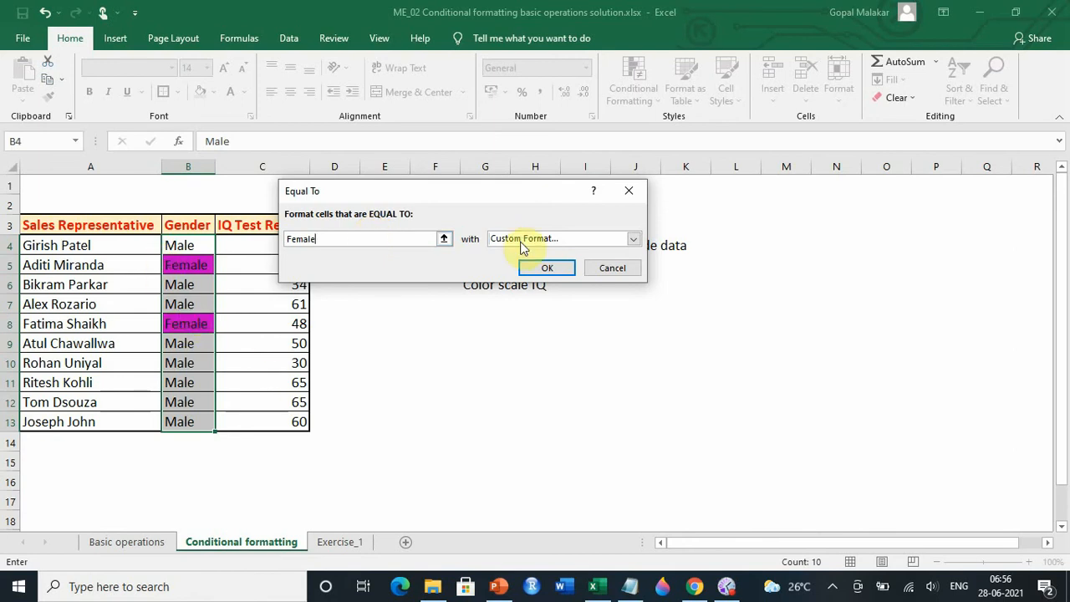
pyautogui.click(529, 269)
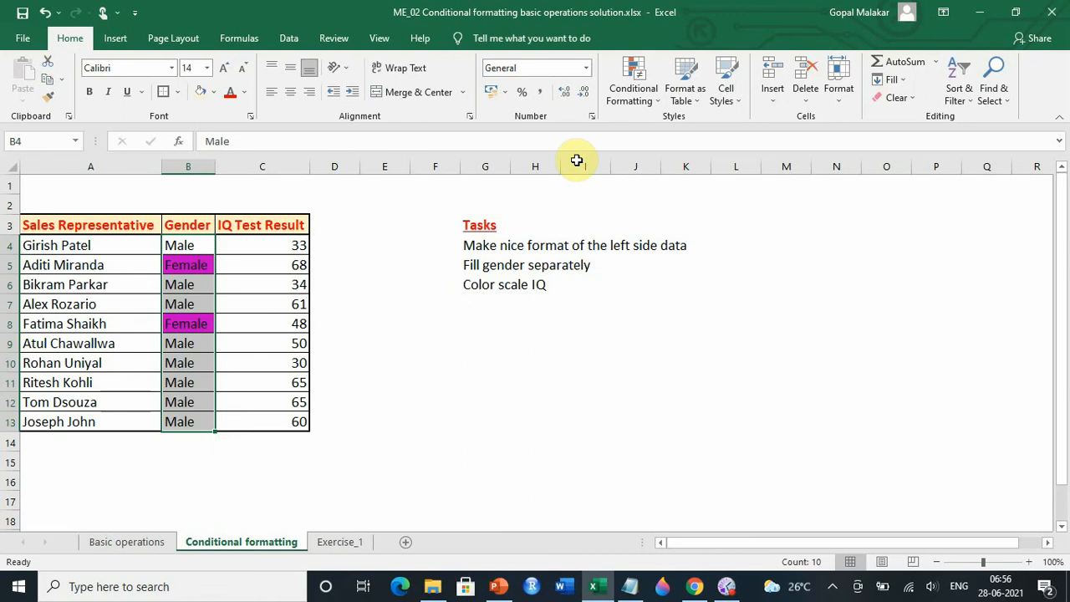
# Add a second conditional formatting rule for B4:B13 that formats only cells with a value equal to Male
pyautogui.click(633, 90)
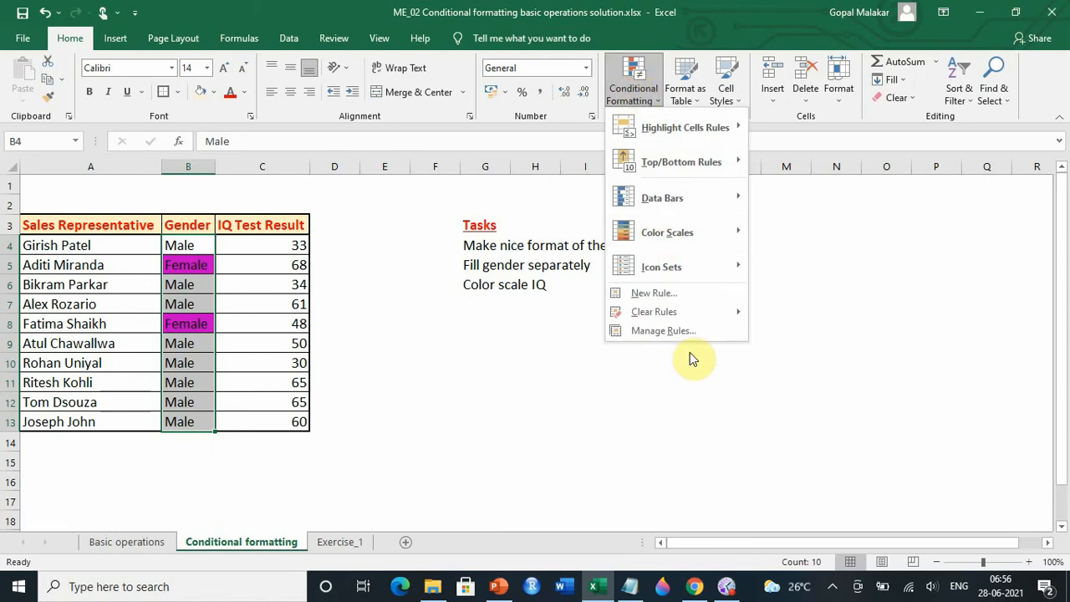
pyautogui.click(684, 331)
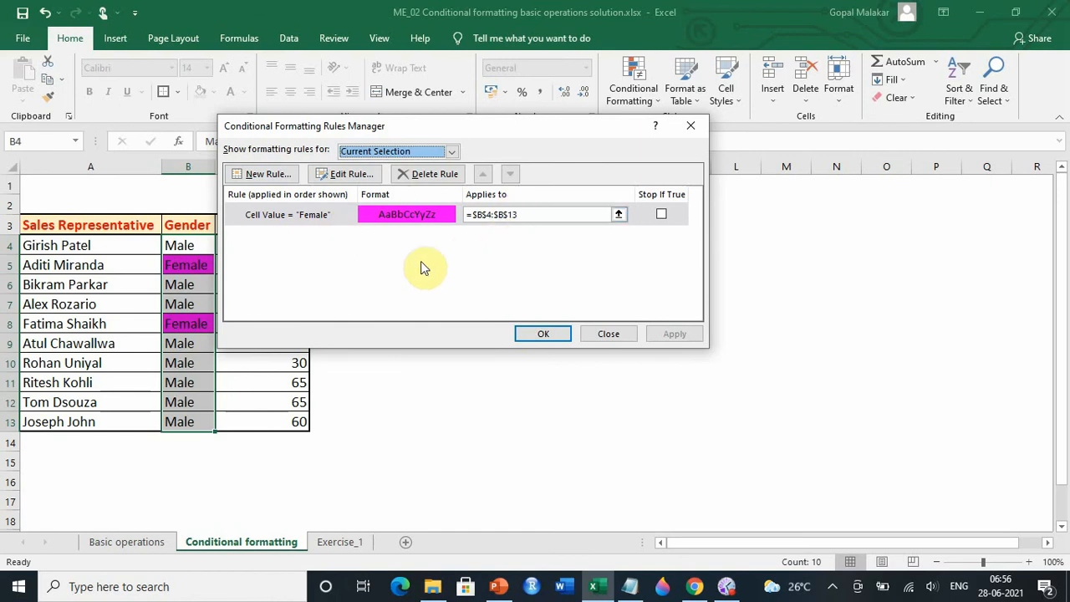
pyautogui.click(287, 177)
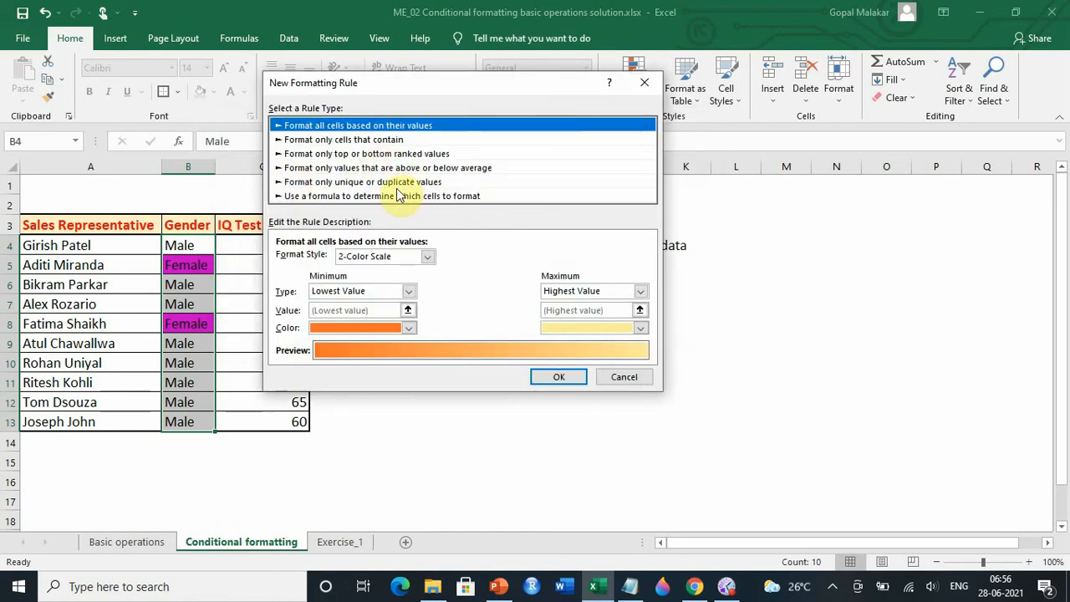
pyautogui.click(385, 142)
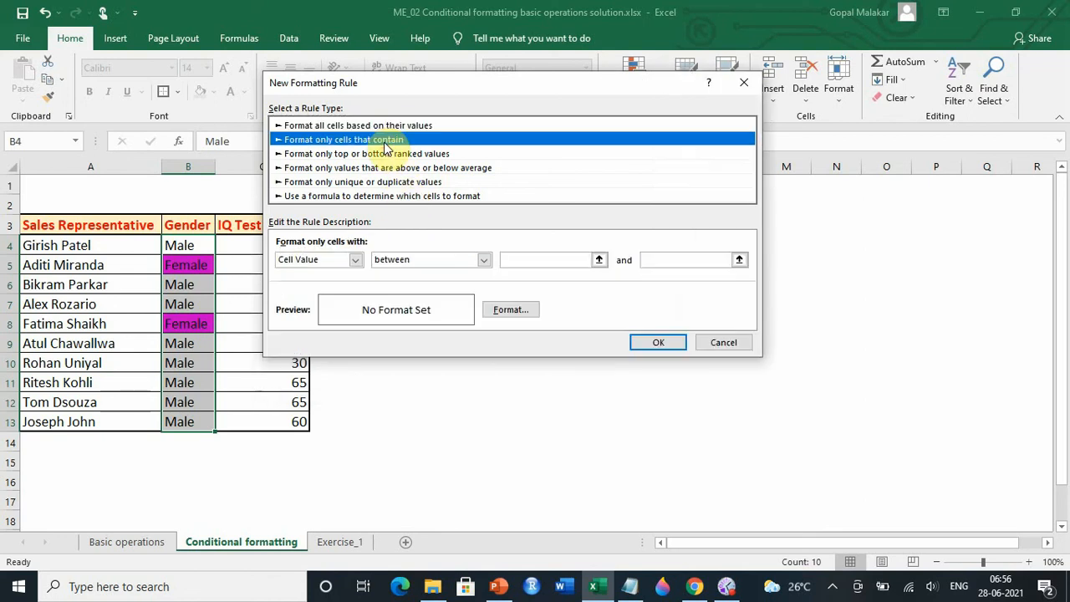
pyautogui.click(484, 260)
pyautogui.click(477, 296)
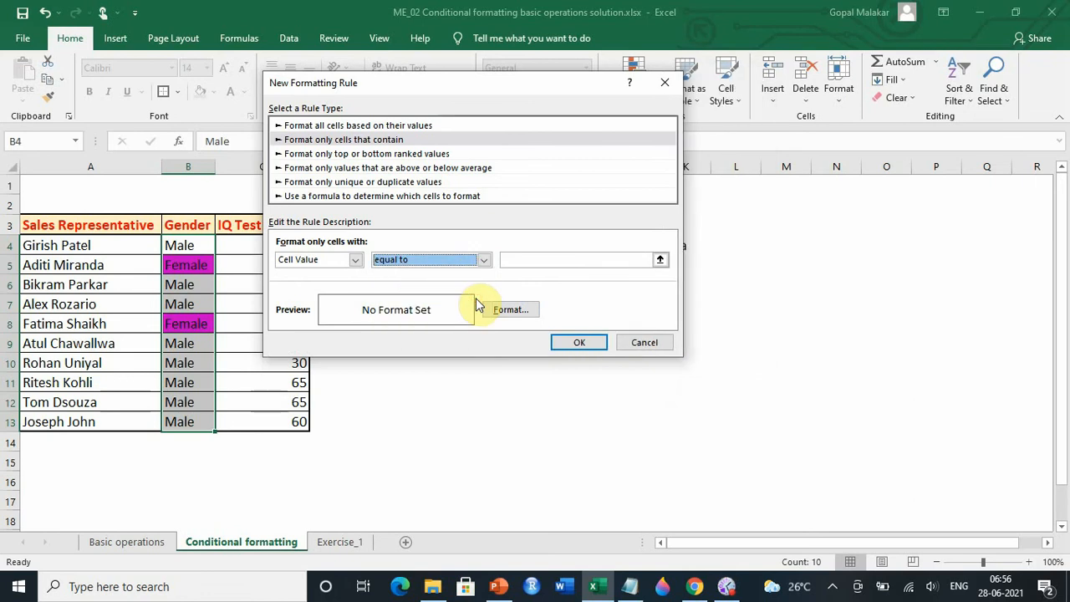
pyautogui.click(519, 261)
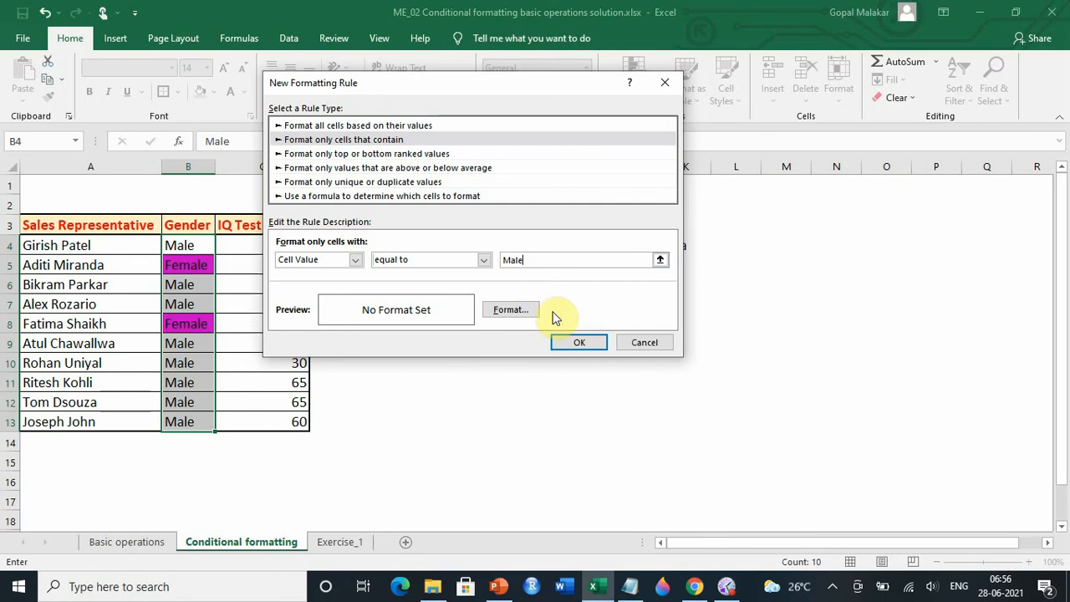
# Give the Male rule a light blue fill and apply the rules to the gender cells
pyautogui.click(512, 310)
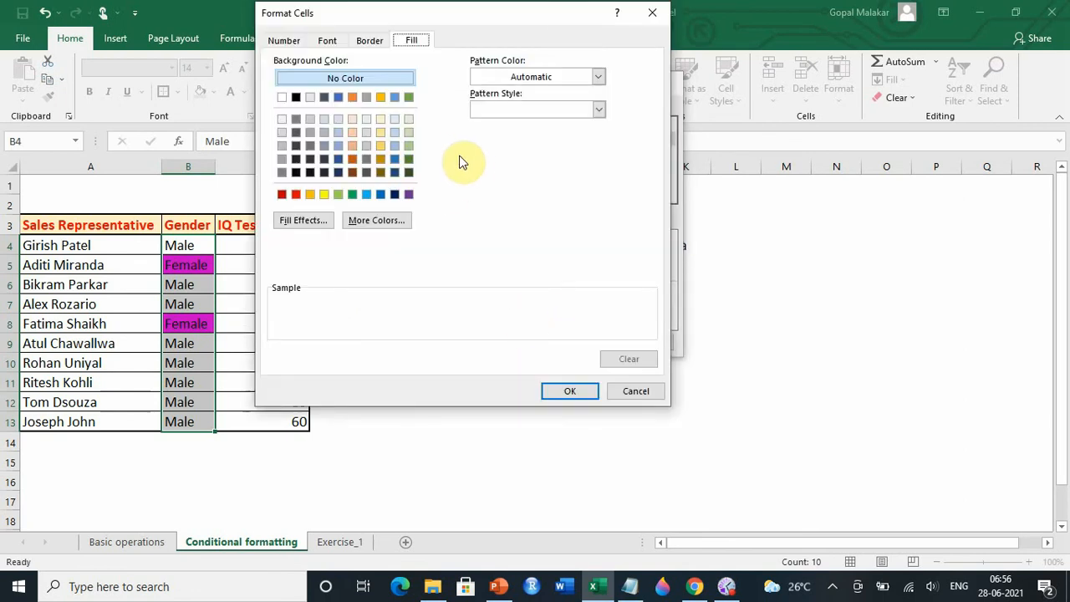
pyautogui.click(372, 197)
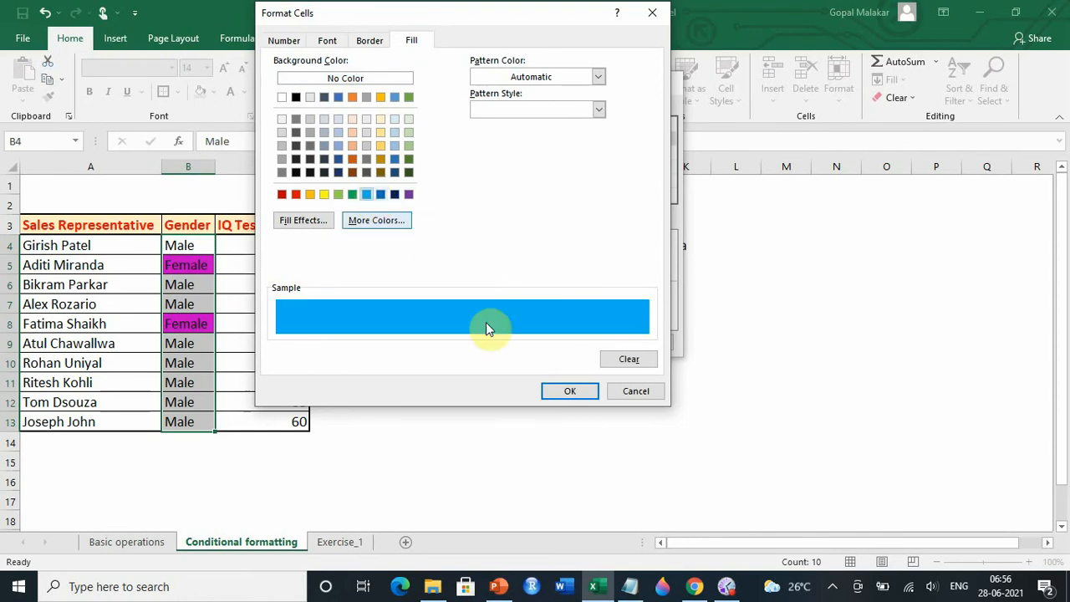
pyautogui.click(570, 398)
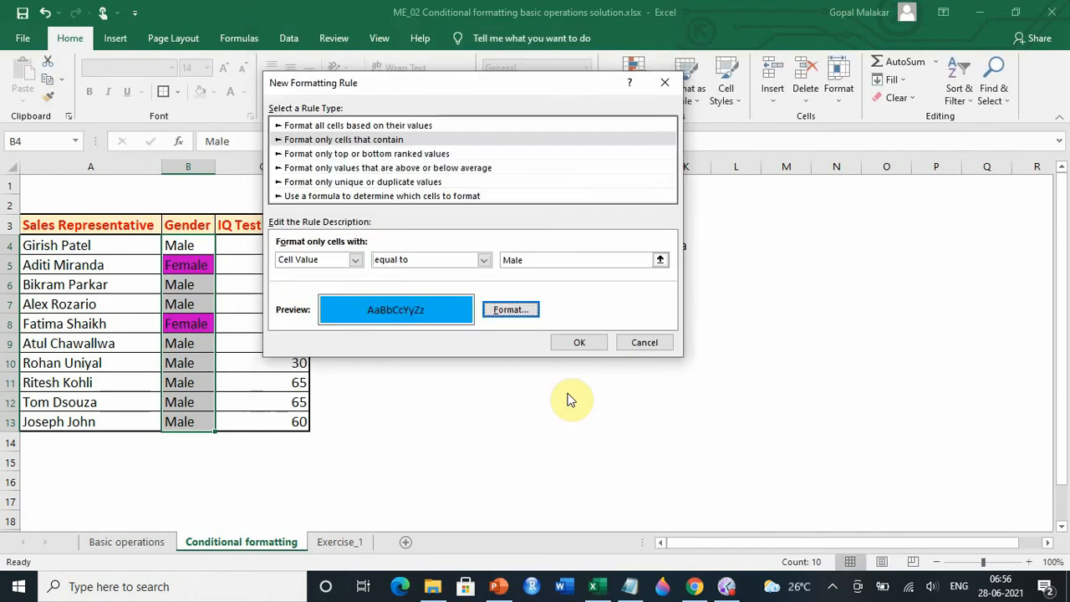
pyautogui.click(578, 345)
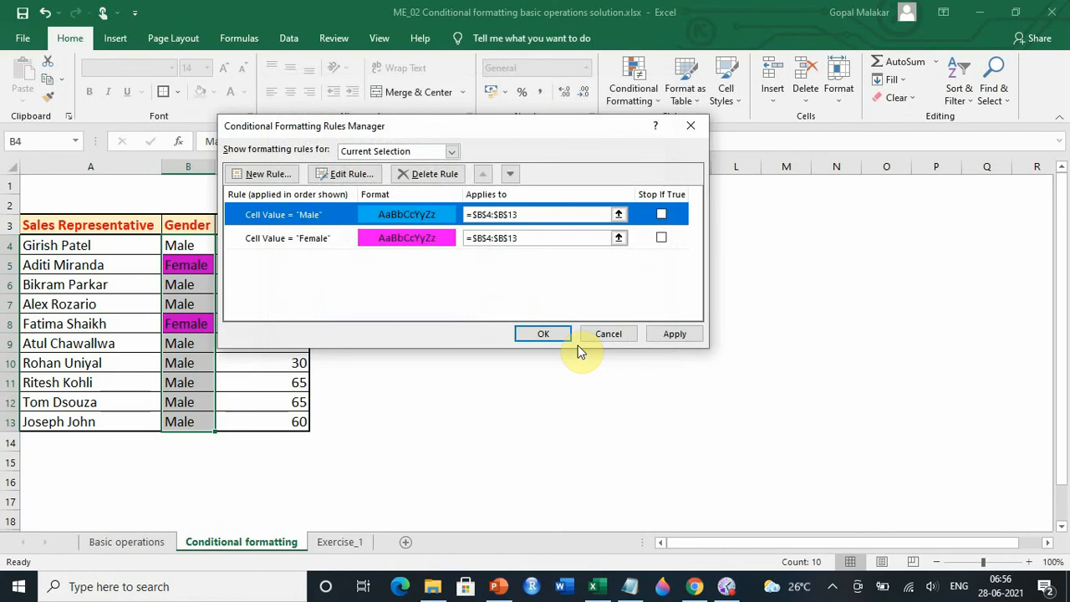
pyautogui.click(672, 335)
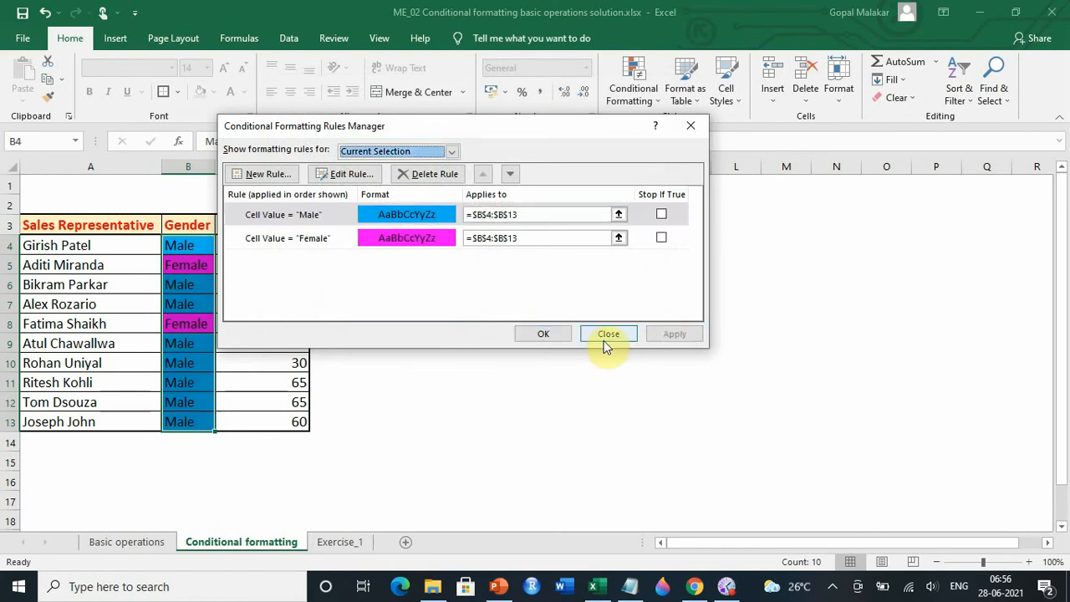
pyautogui.click(544, 335)
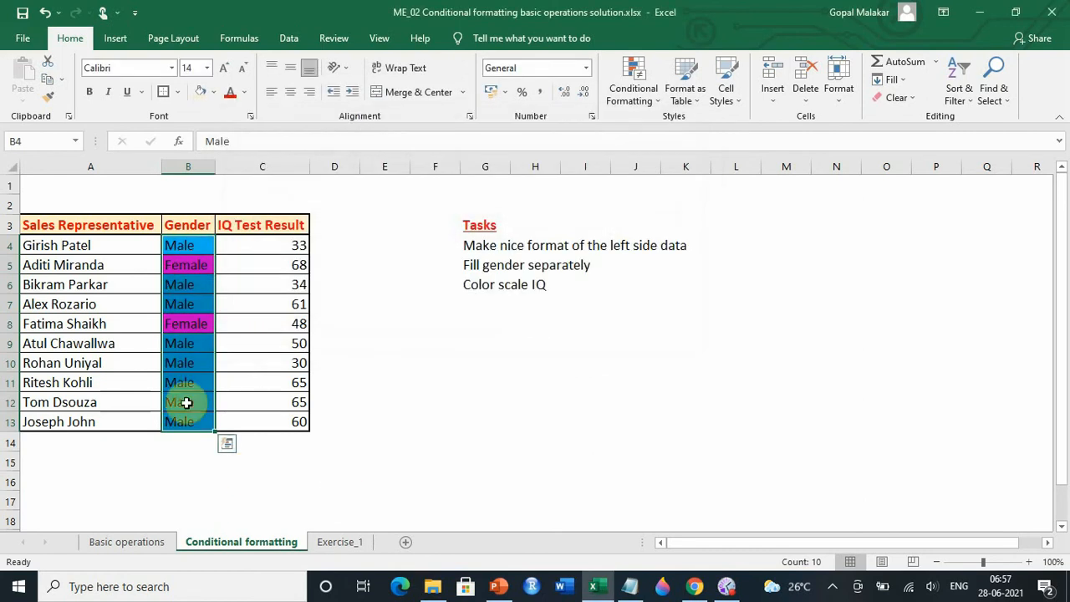
pyautogui.click(270, 469)
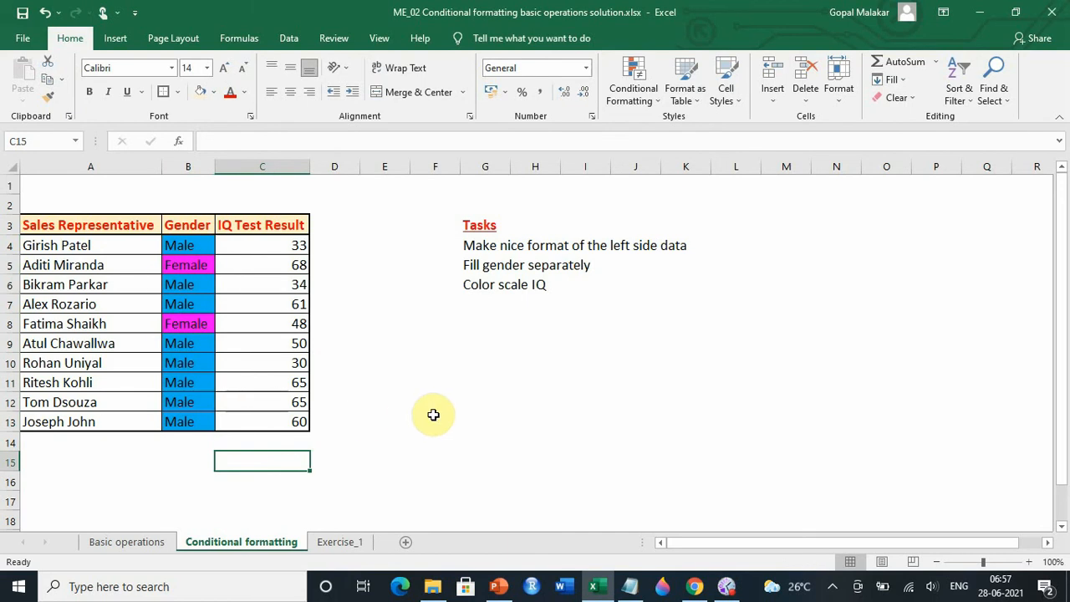
pyautogui.click(285, 261)
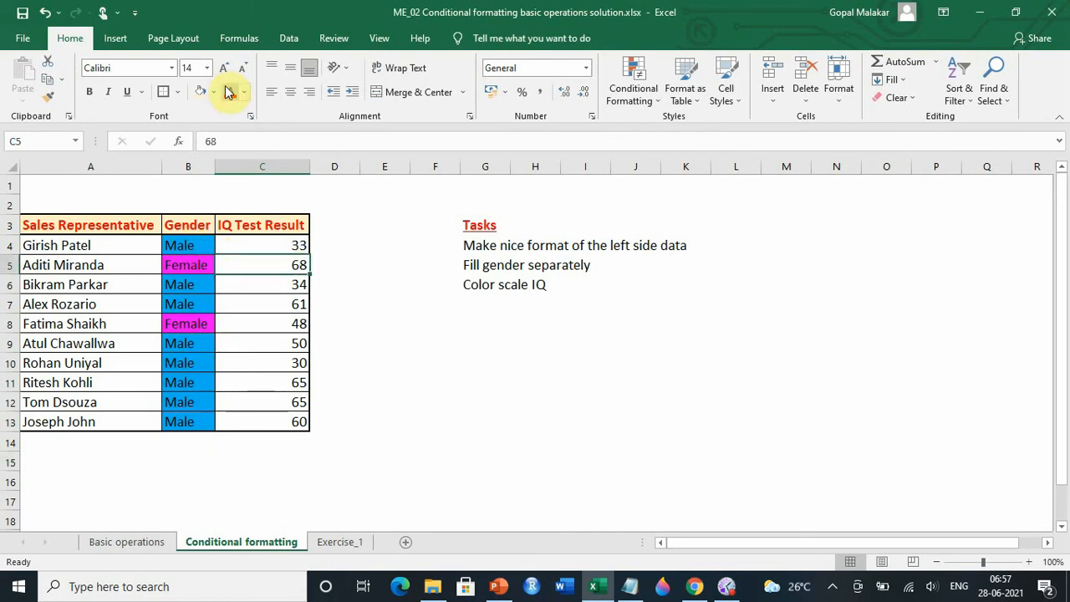
pyautogui.click(385, 342)
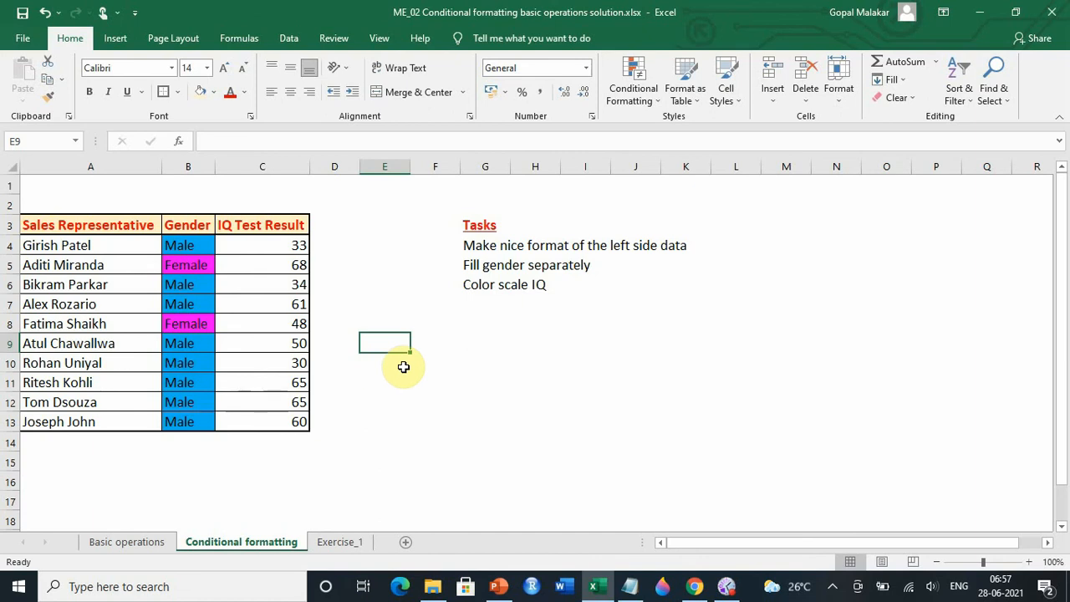
pyautogui.click(489, 286)
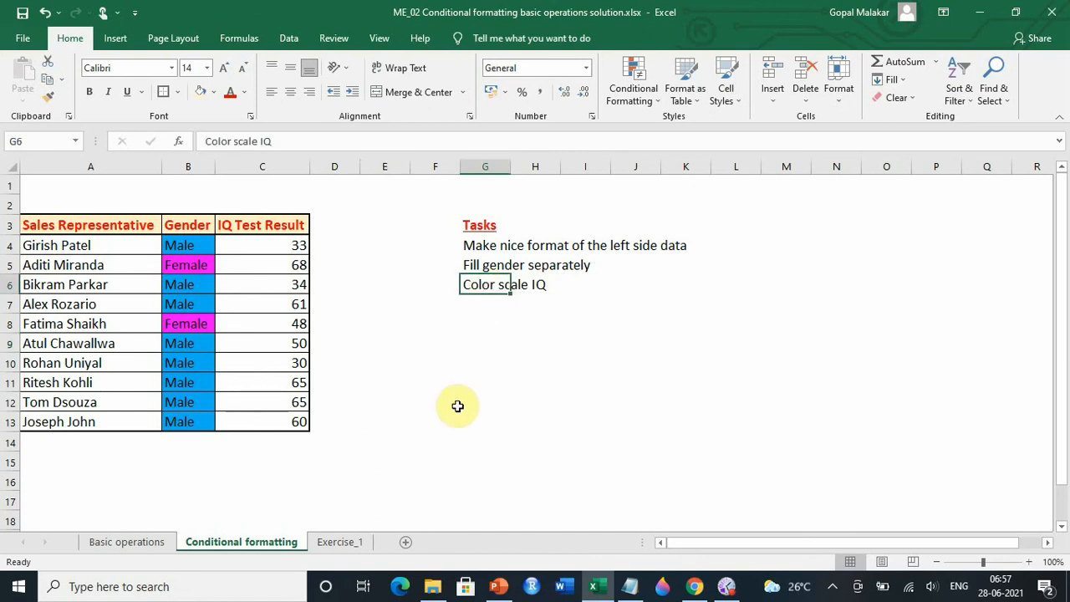
# Apply the Green - Yellow - Red color scale to the IQ test results in C4:C13
pyautogui.moveTo(289, 245); pyautogui.dragTo(282, 415)
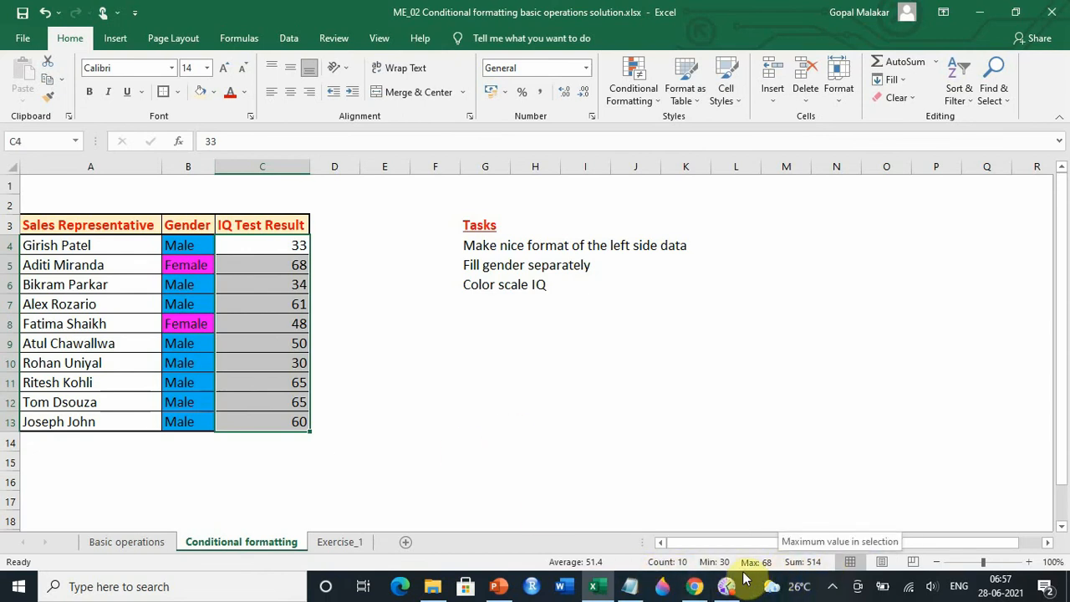
pyautogui.click(445, 382)
pyautogui.moveTo(274, 246); pyautogui.dragTo(276, 421)
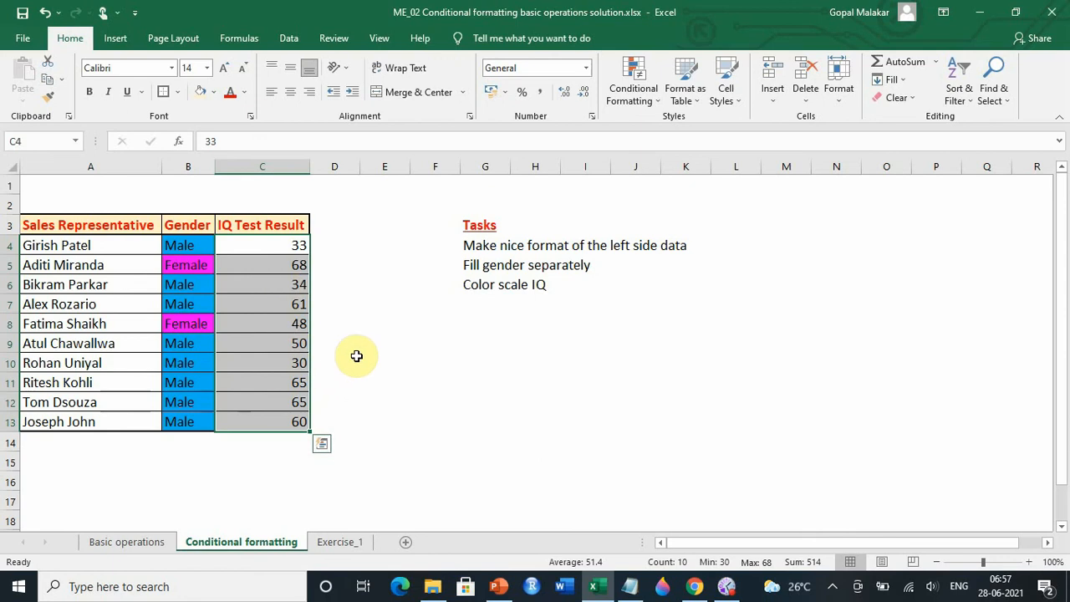
pyautogui.click(631, 80)
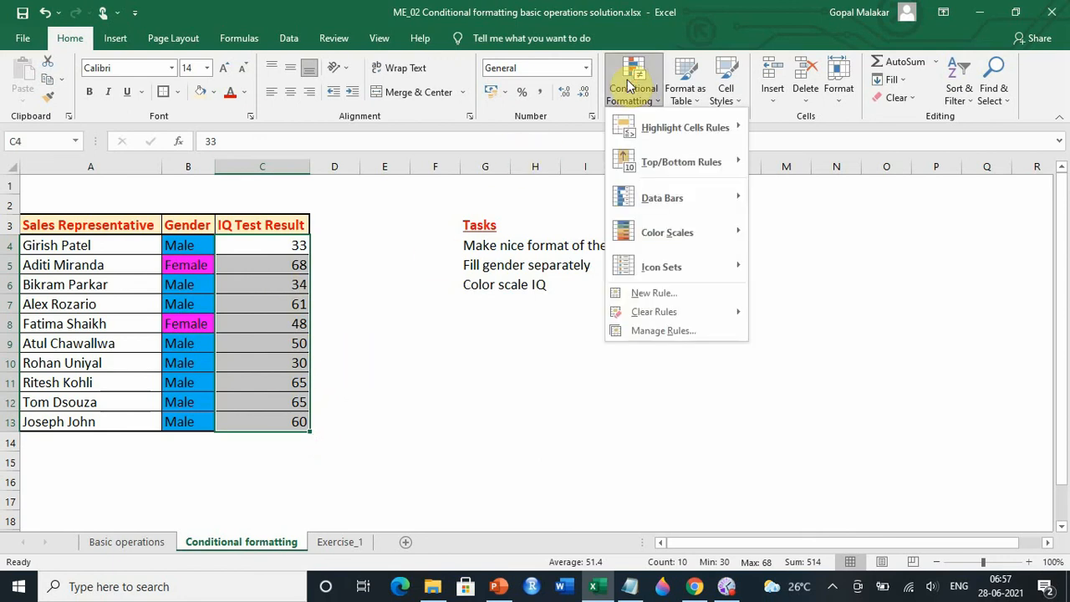
pyautogui.moveTo(666, 241)
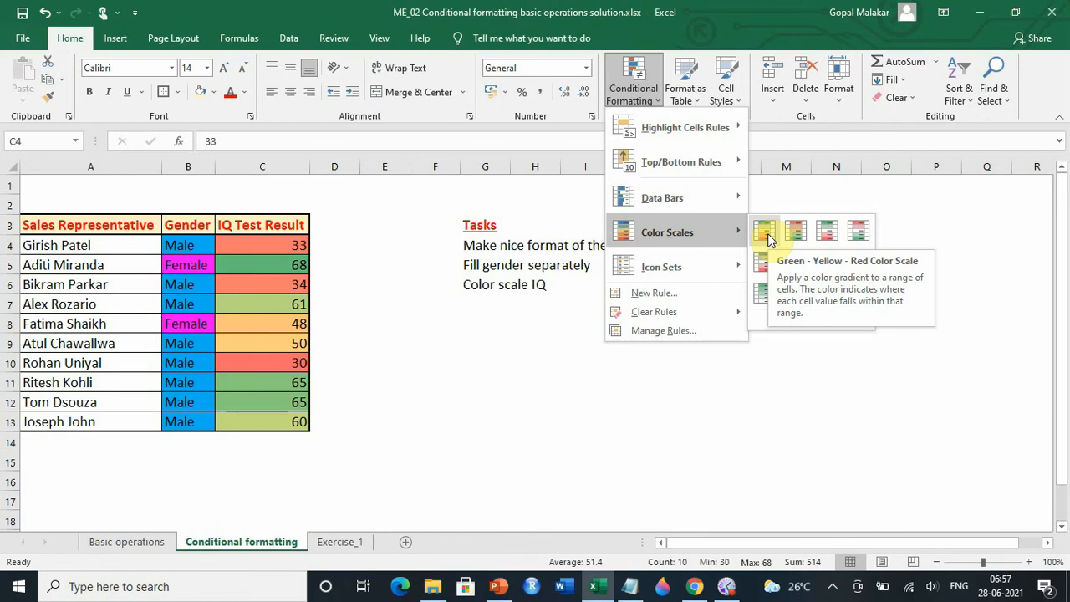
pyautogui.click(768, 234)
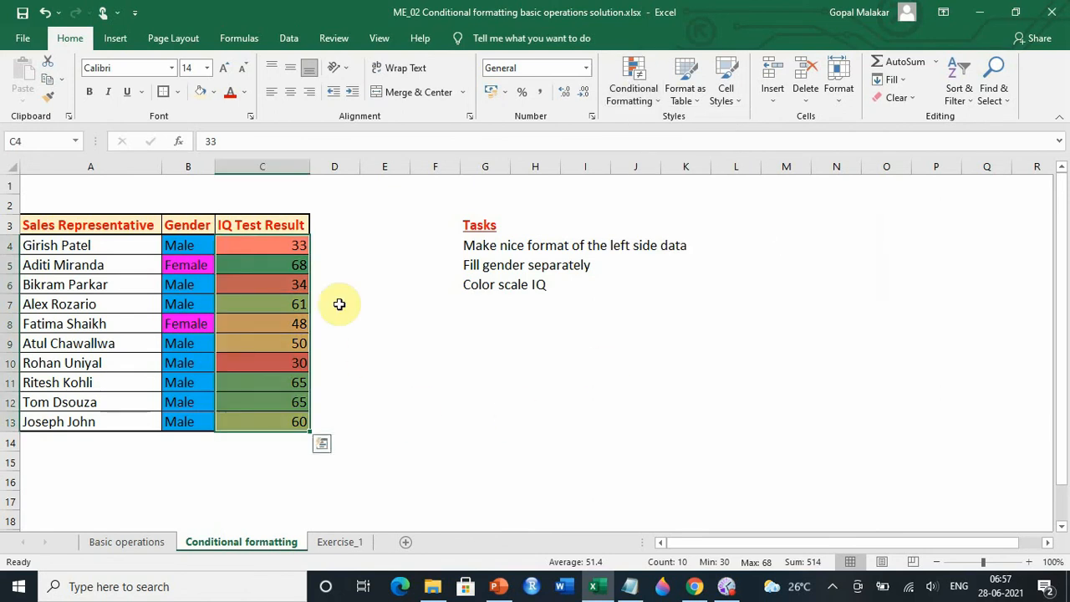
pyautogui.click(325, 266)
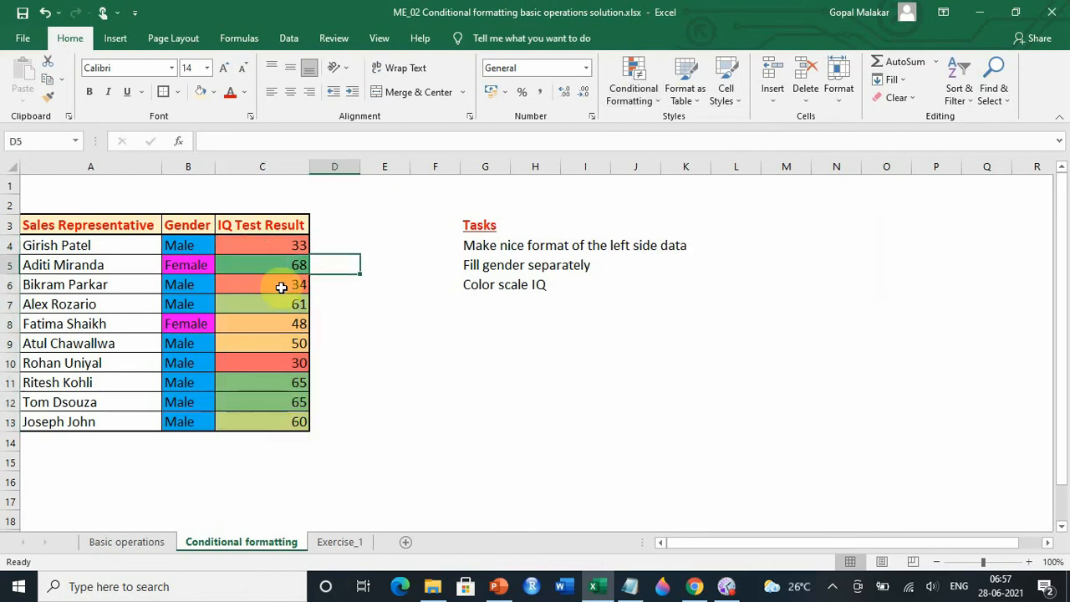
# Examine how the color scale shades the lowest, middle and highest IQ test results in C4:C13
pyautogui.click(287, 364)
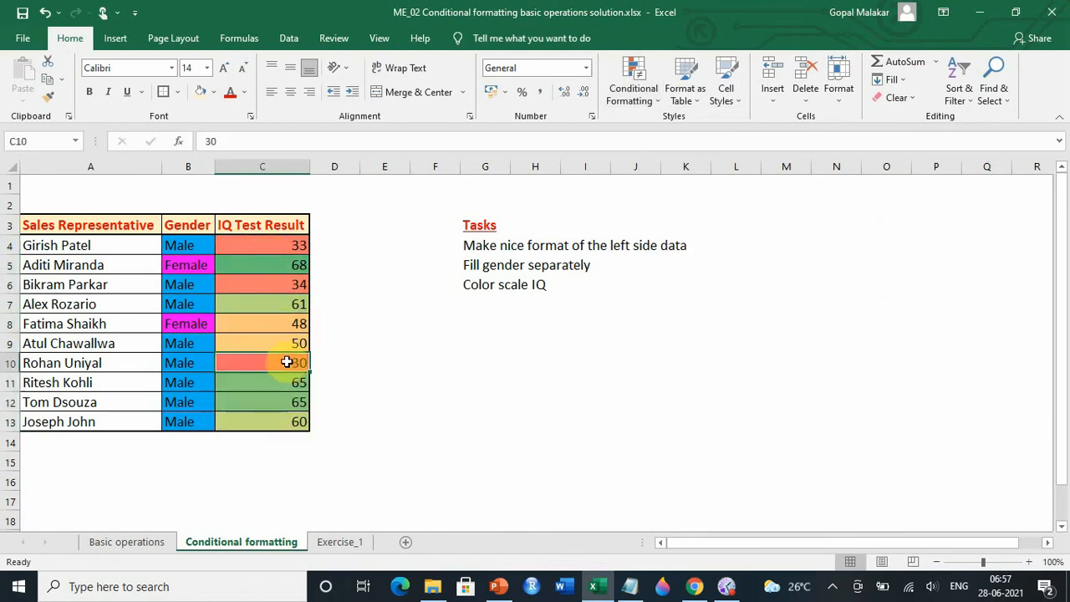
pyautogui.click(275, 263)
pyautogui.click(270, 244)
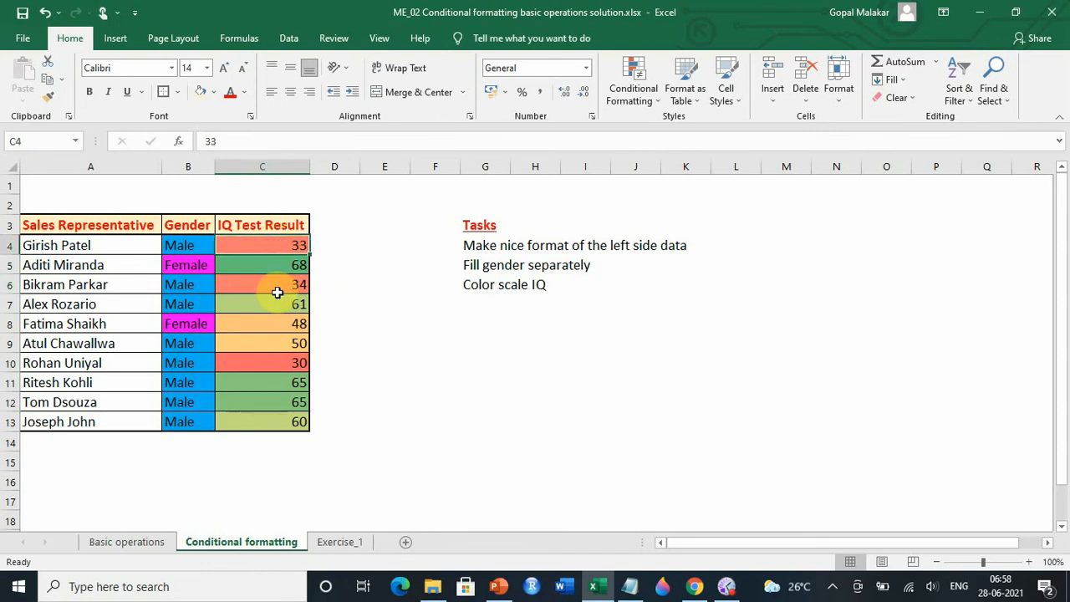
pyautogui.click(279, 266)
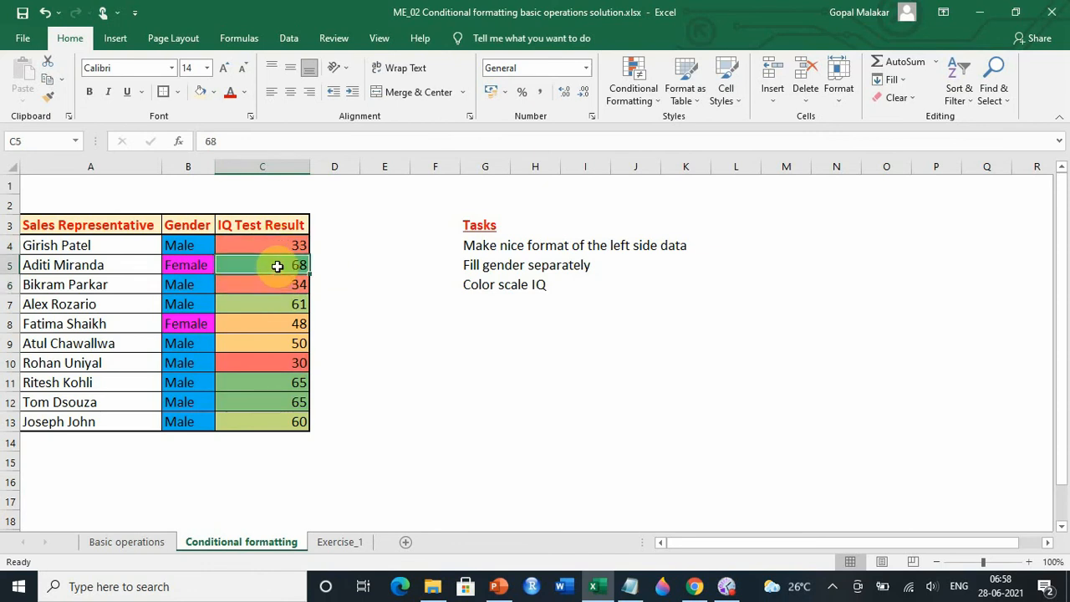
pyautogui.click(282, 385)
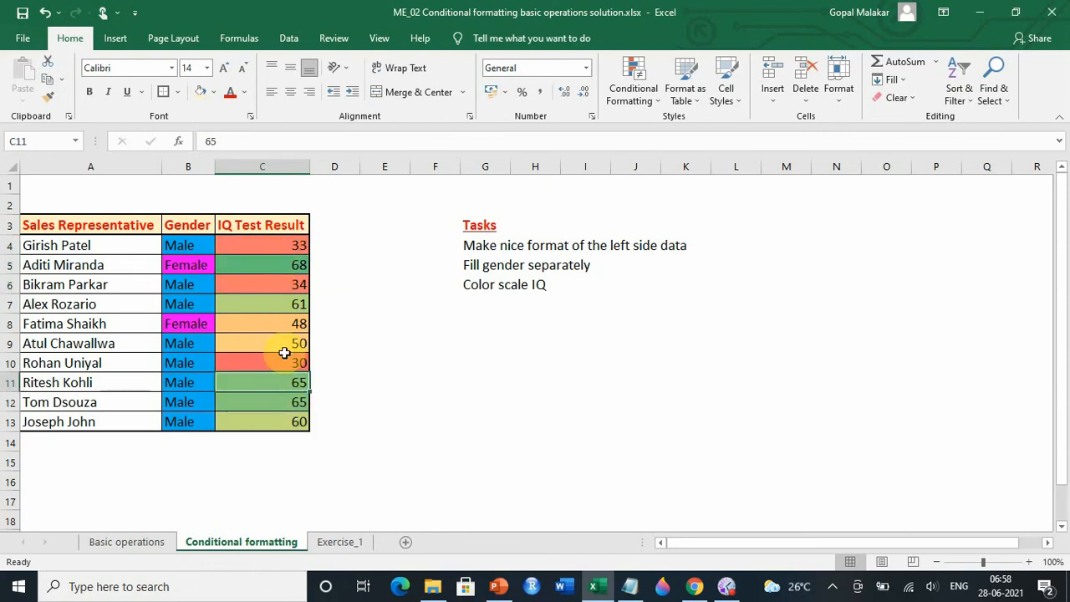
pyautogui.moveTo(268, 326); pyautogui.dragTo(269, 338)
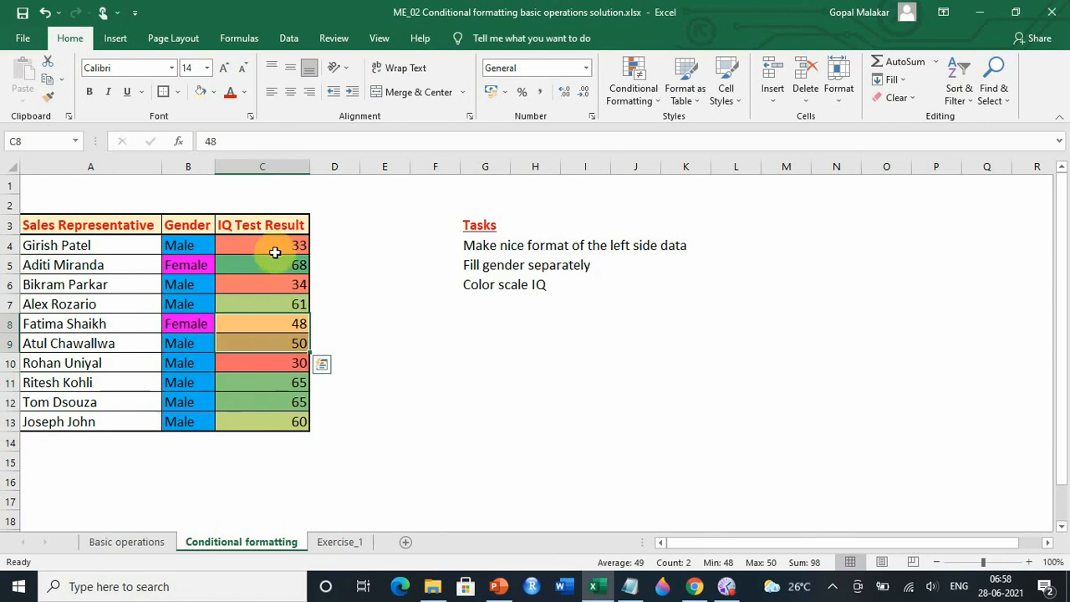
pyautogui.moveTo(272, 247); pyautogui.dragTo(279, 421)
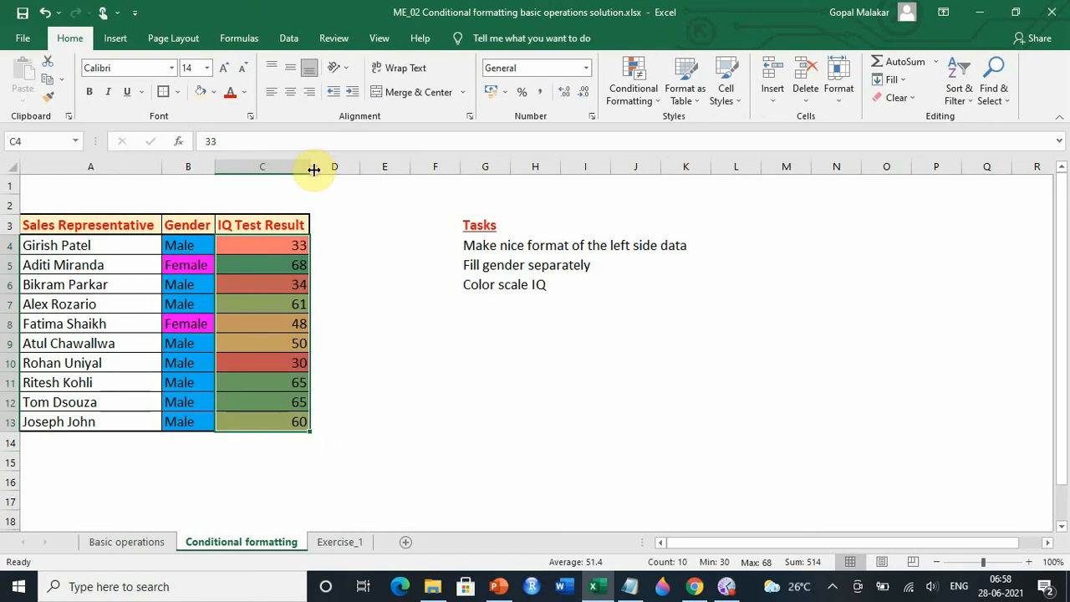
# Widen the IQ Test Result column and reapply the Green - Yellow - Red color scale to C4:C13
pyautogui.moveTo(311, 164); pyautogui.dragTo(345, 168)
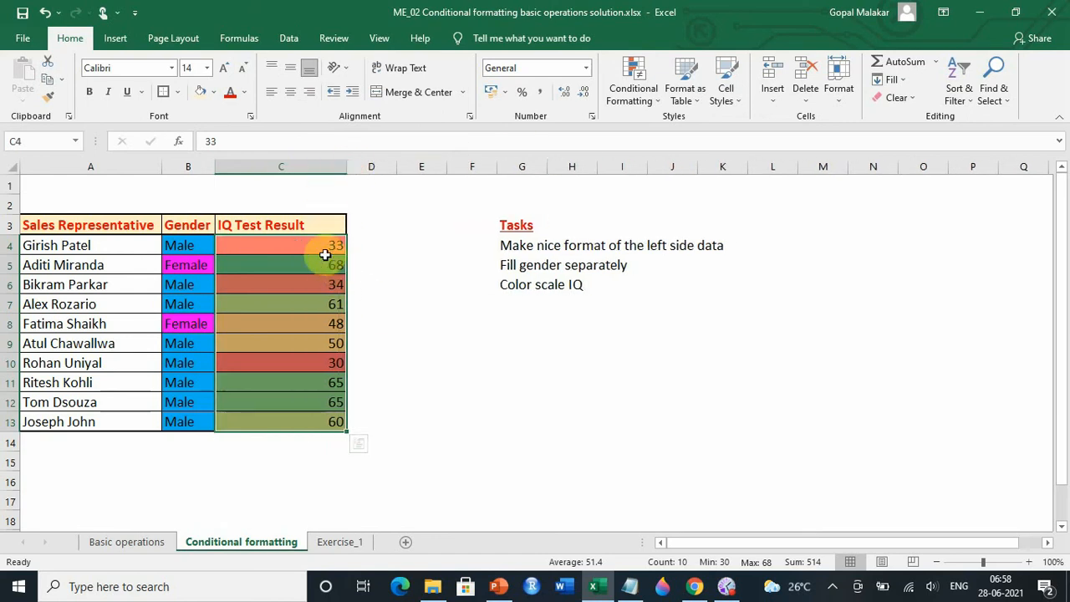
pyautogui.moveTo(315, 244); pyautogui.dragTo(333, 420)
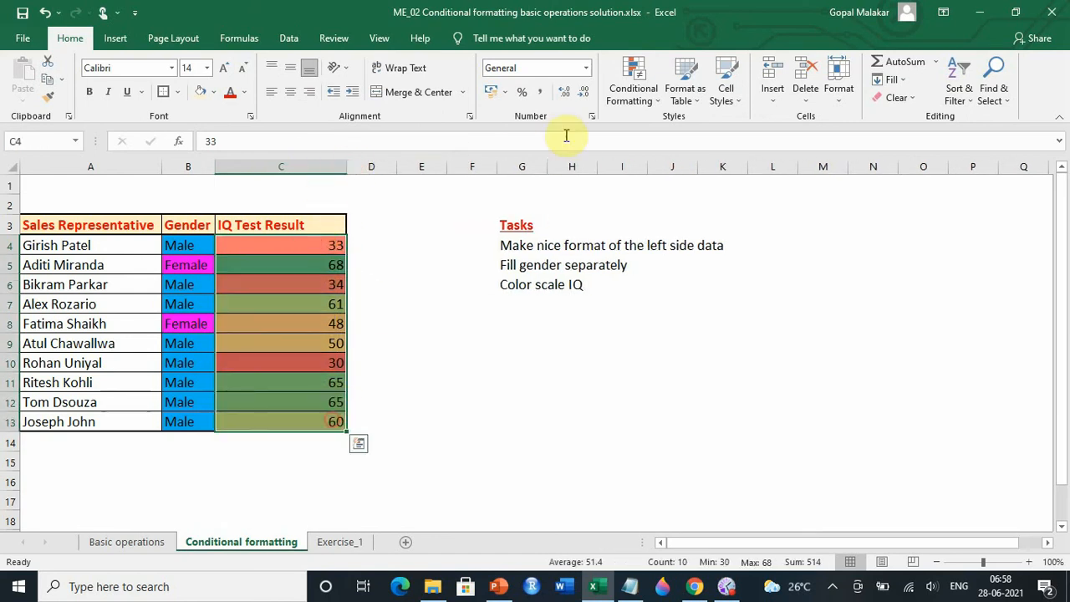
pyautogui.click(633, 90)
pyautogui.moveTo(704, 226)
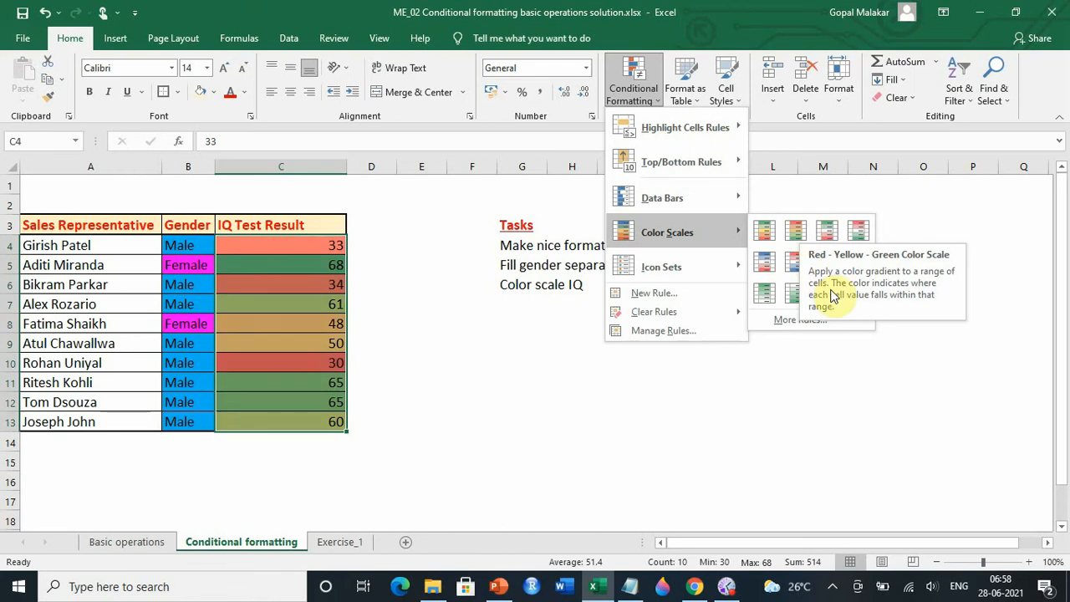
pyautogui.click(765, 233)
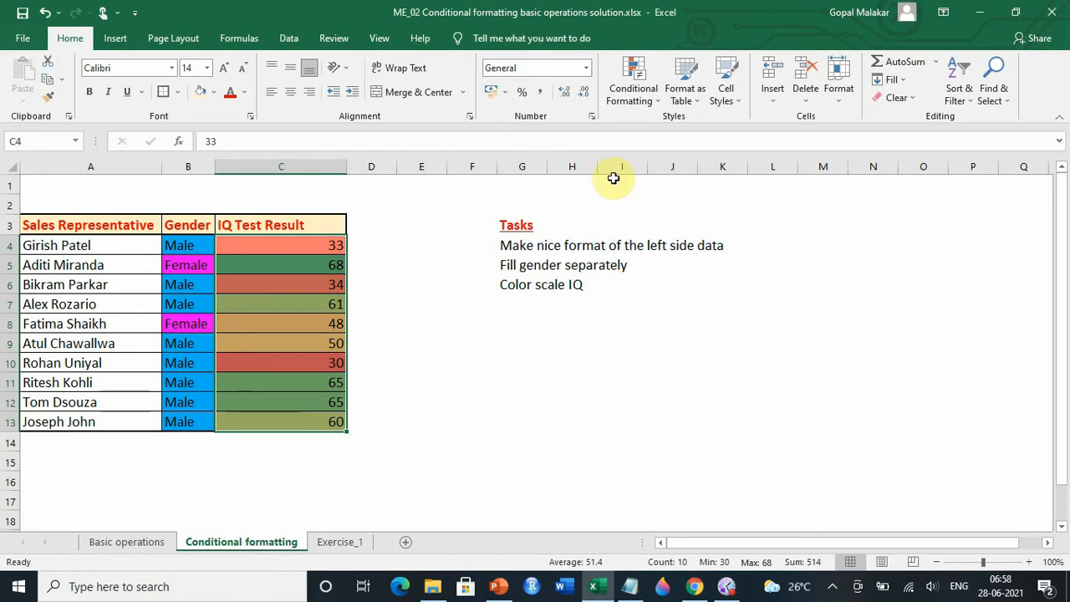
# Try adding blue gradient-fill data bars to the IQ test results in C4:C13
pyautogui.click(629, 94)
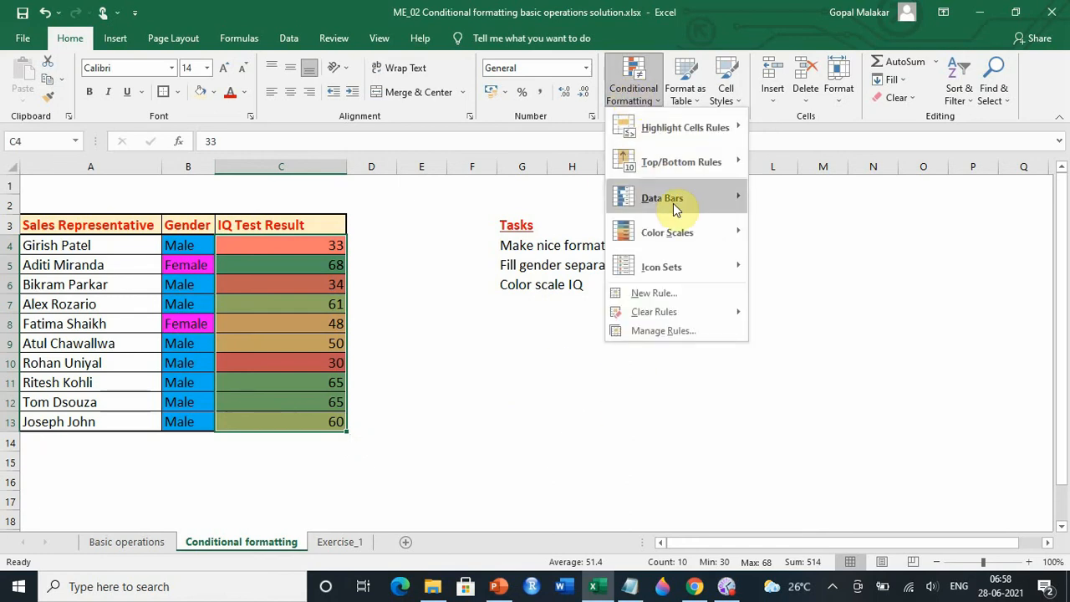
pyautogui.moveTo(675, 209)
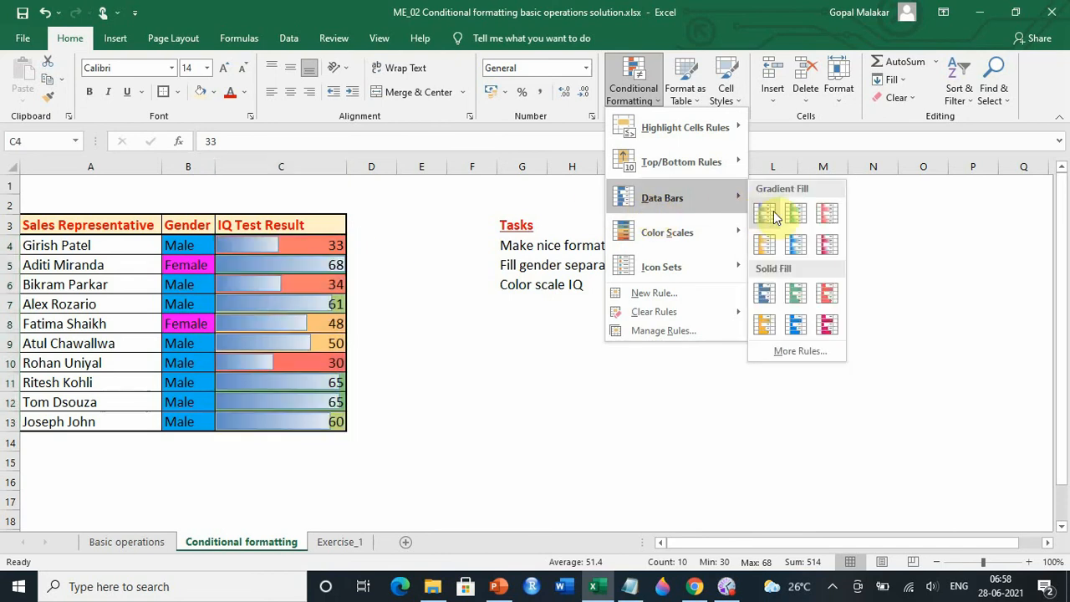
pyautogui.click(773, 214)
pyautogui.click(471, 442)
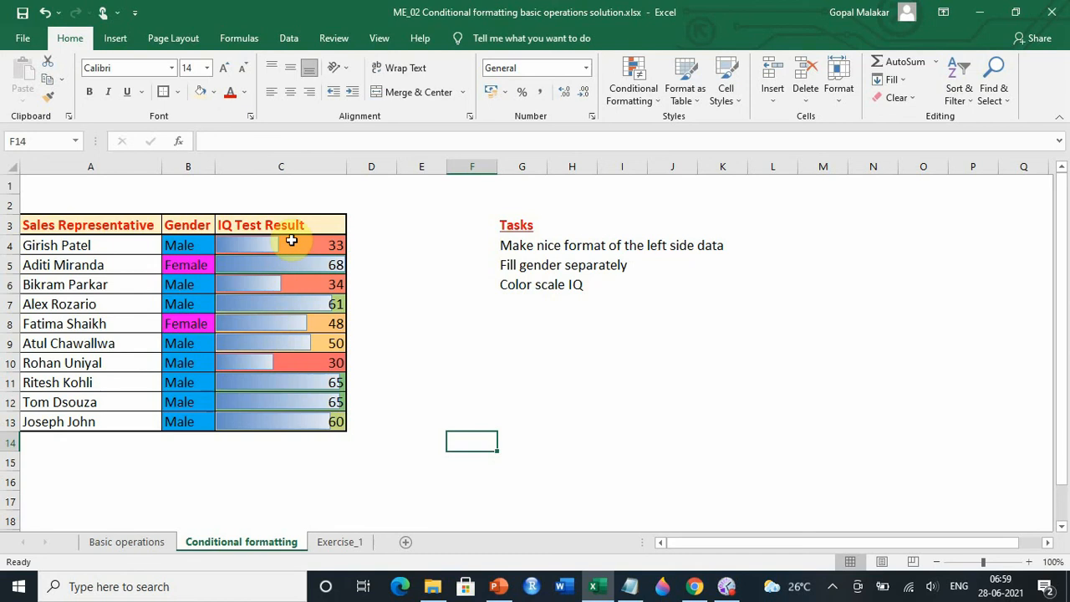
# Delete the Data Bar rule from the conditional formatting rules of C4:C13, keeping the Graded Color Scale
pyautogui.moveTo(291, 241); pyautogui.dragTo(297, 426)
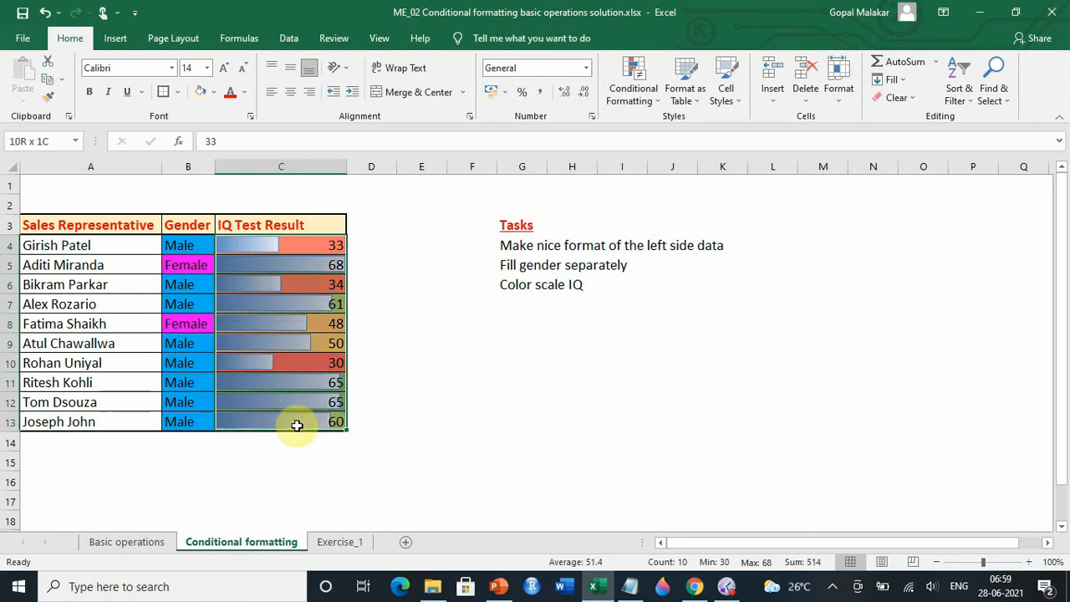
pyautogui.click(623, 94)
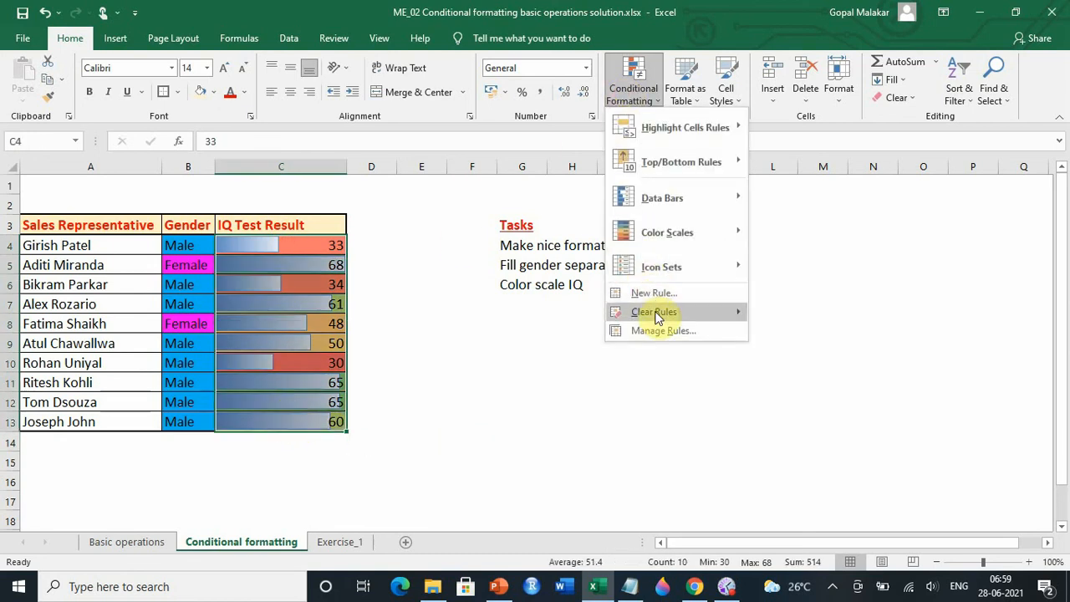
pyautogui.moveTo(664, 312)
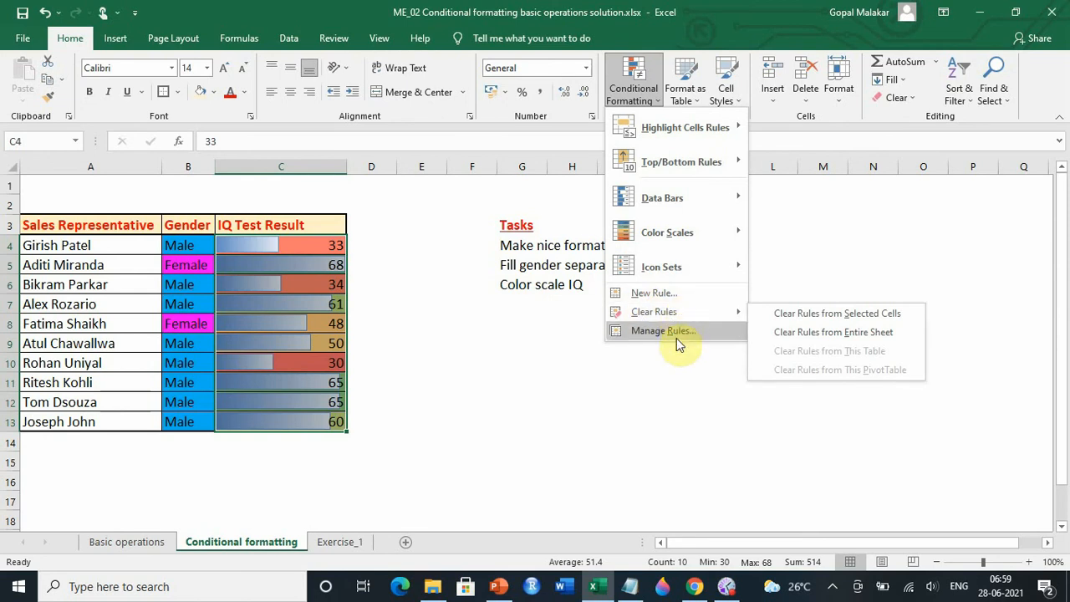
pyautogui.click(673, 332)
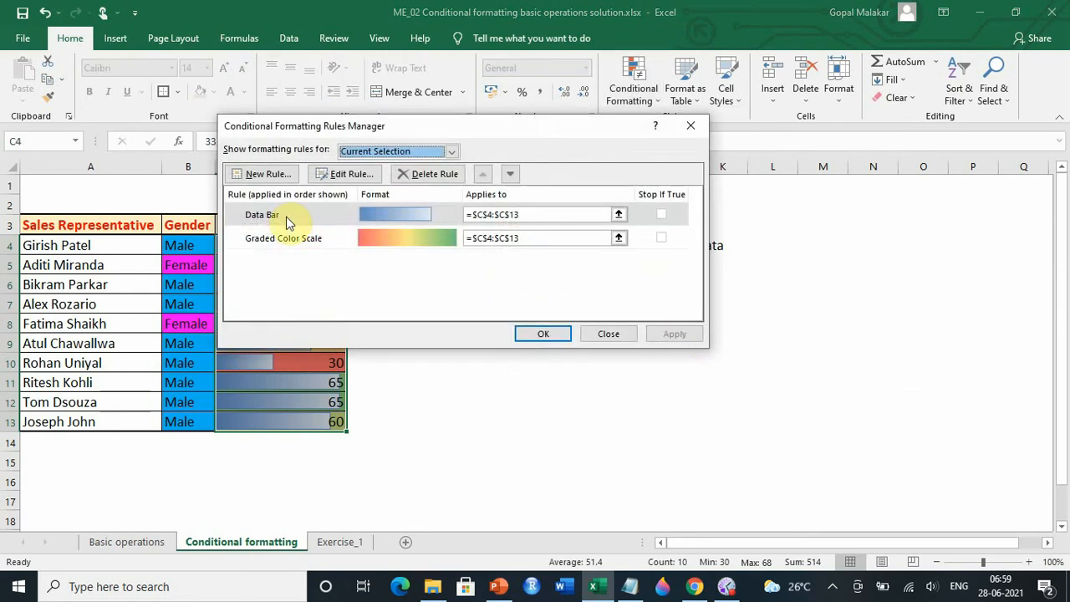
pyautogui.click(286, 222)
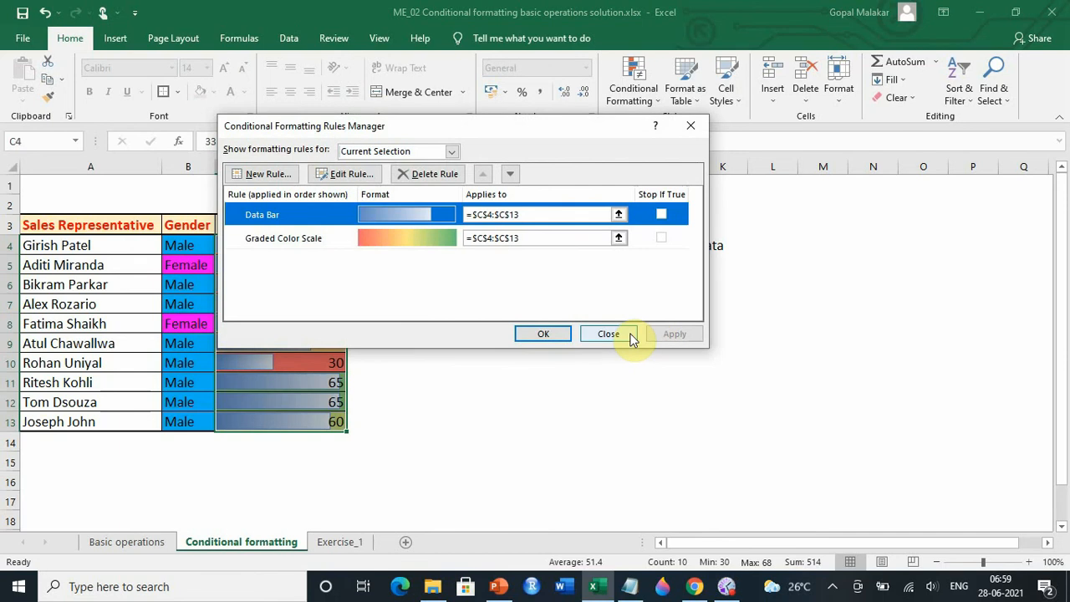
pyautogui.click(443, 173)
pyautogui.click(679, 333)
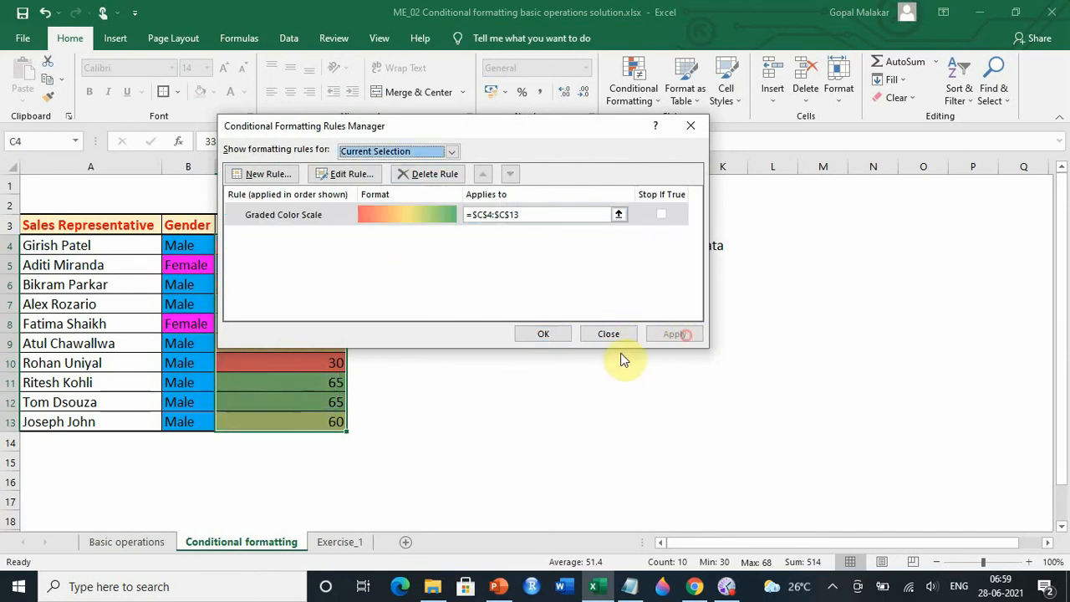
pyautogui.click(554, 335)
pyautogui.click(434, 363)
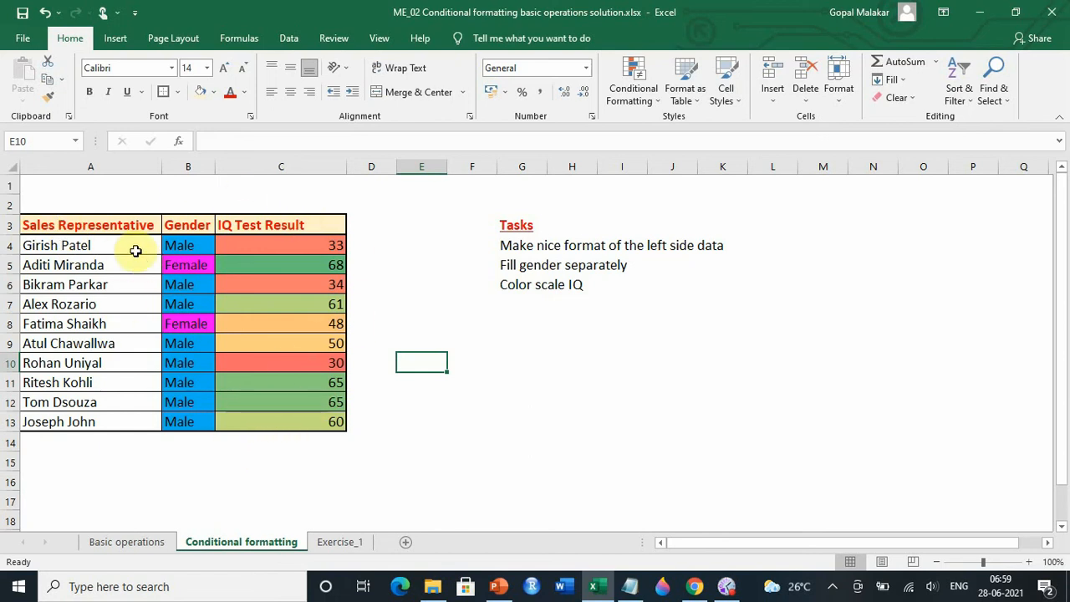
# Italicize the sales representative names in A4:A13
pyautogui.moveTo(129, 245); pyautogui.dragTo(148, 420)
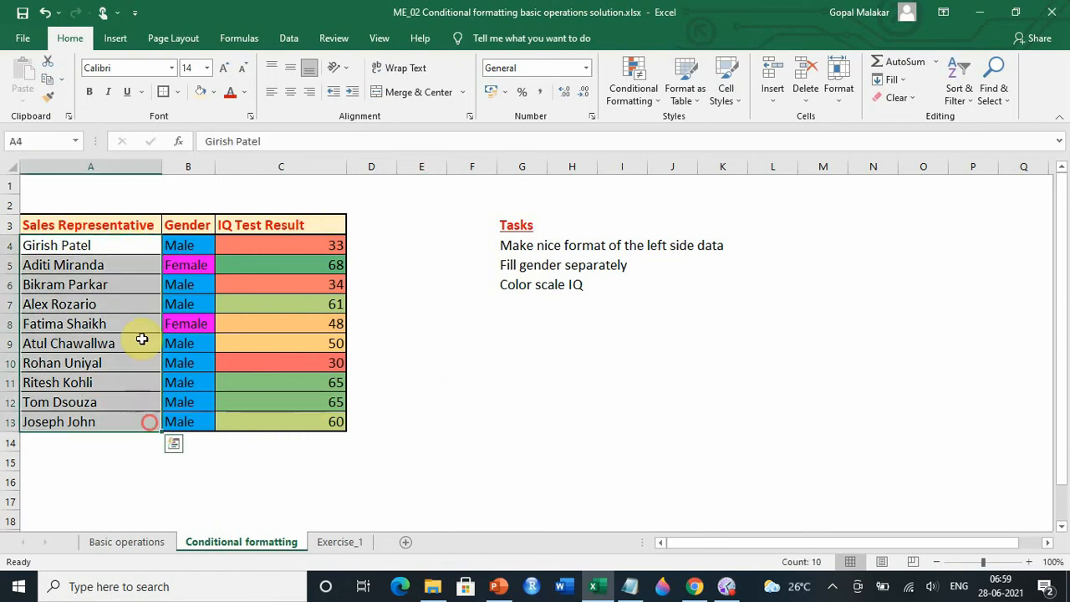
pyautogui.click(107, 92)
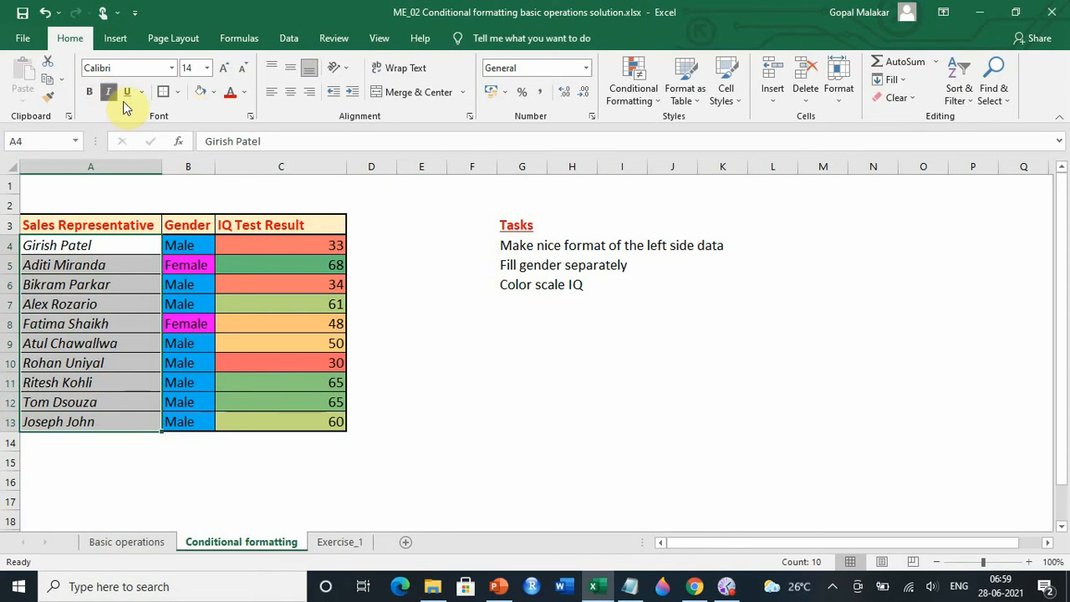
pyautogui.click(384, 249)
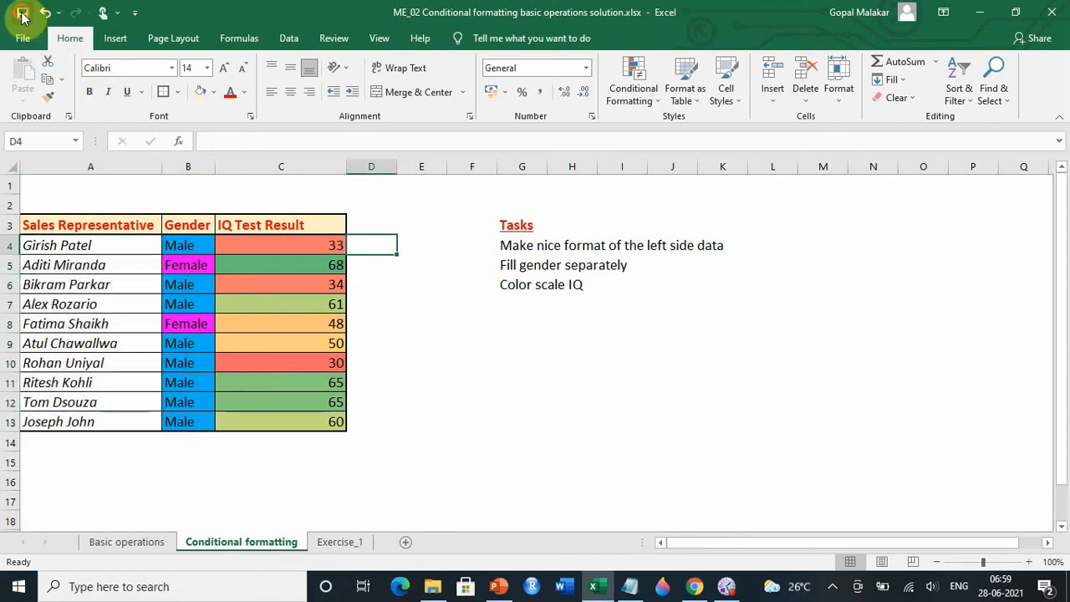